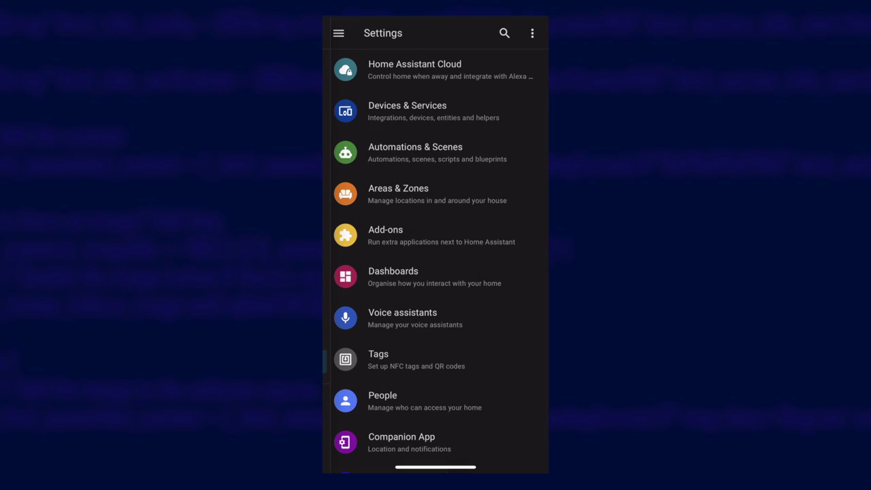
Add a new Matter device in Home Assistant's integrations and name the accessory SwitchBot Hub 2
click(408, 106)
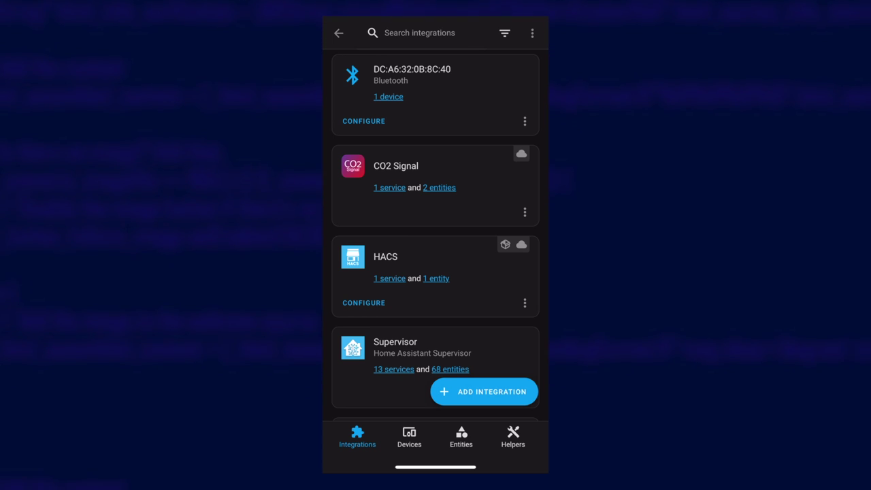
click(409, 437)
click(496, 391)
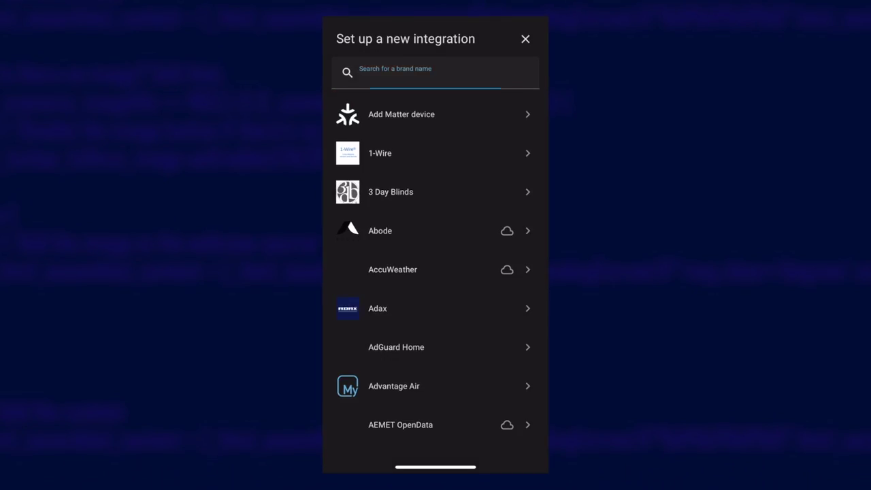
click(383, 113)
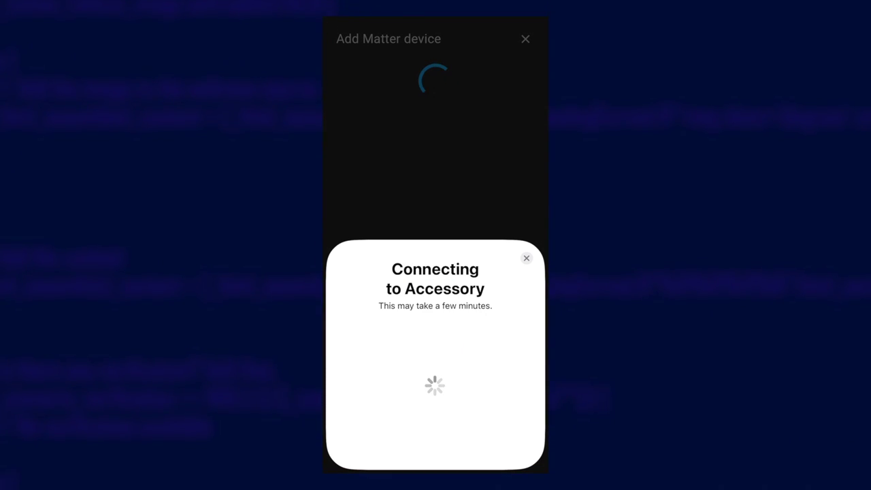
text(SwitchBot Hub 2)
key(Return)
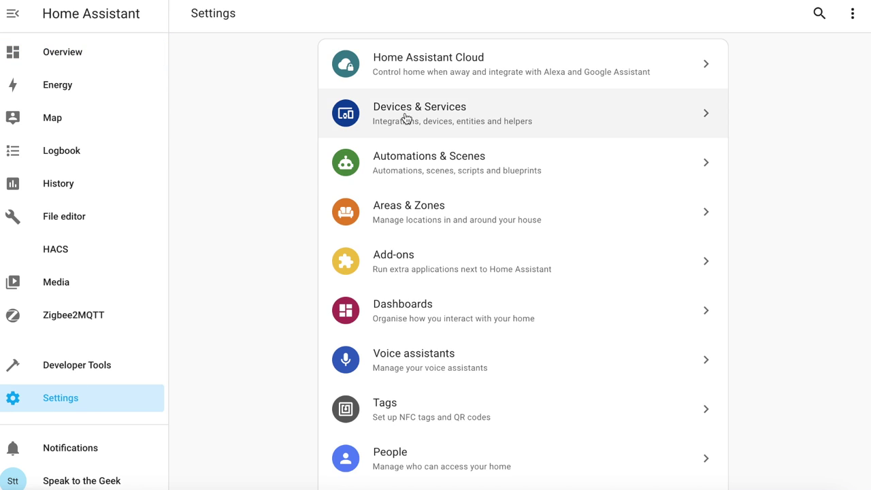
In Home Assistant's web interface, list the Matter integration's devices and open the None Humidity device
click(405, 118)
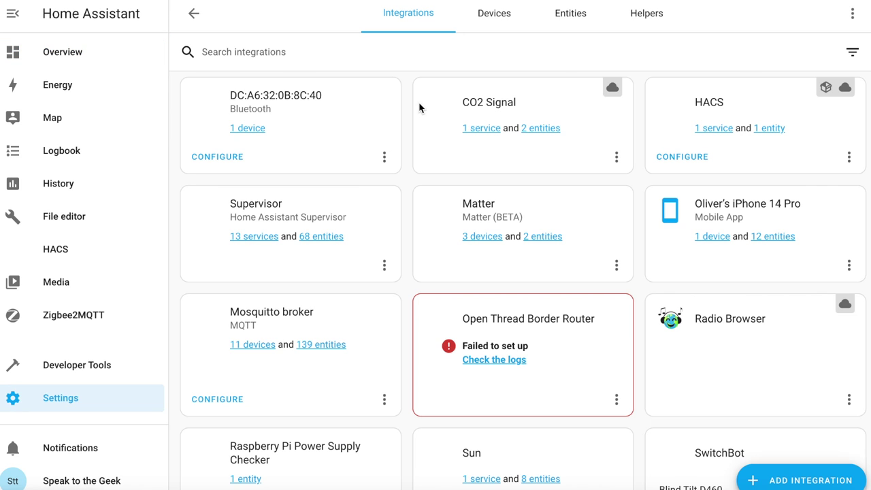
click(481, 236)
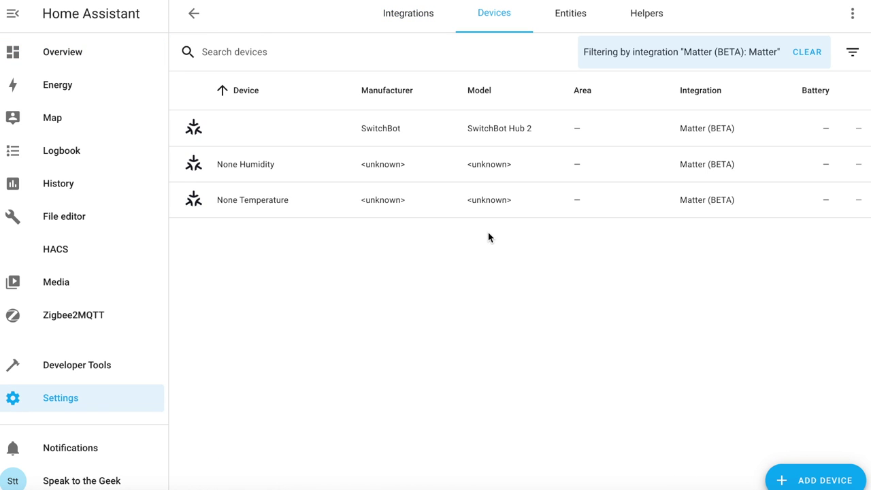
click(237, 172)
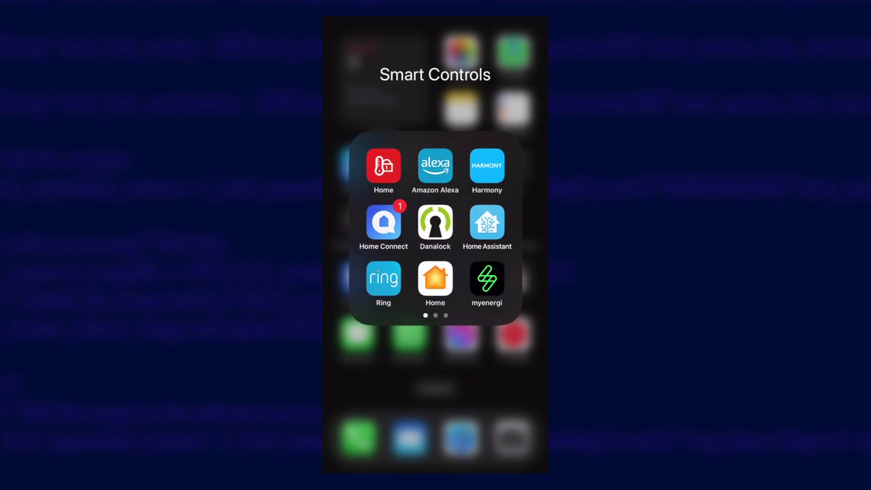
Switch to the SwitchBot app, unlock Developer Options through the app version entry in its preferences, and open them
click(383, 166)
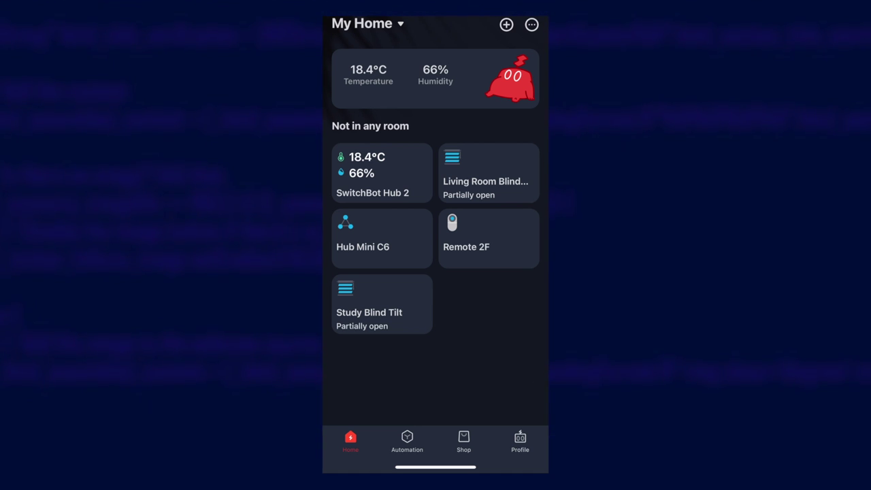
click(519, 440)
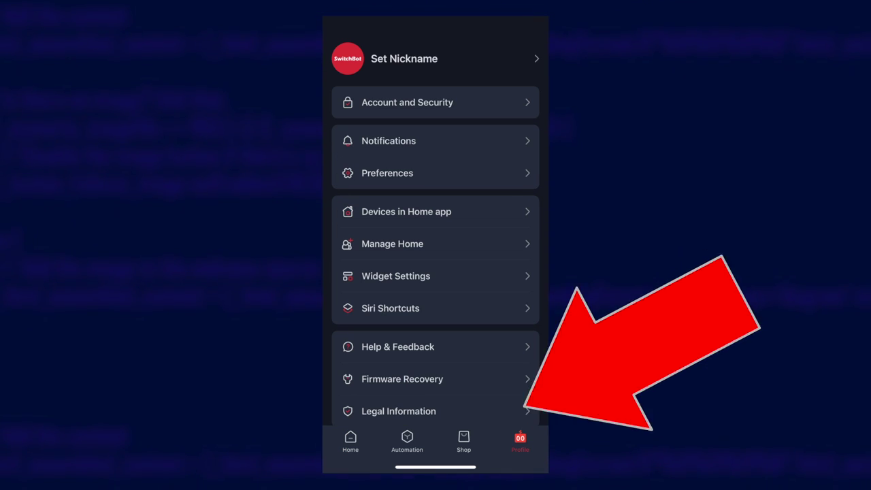
click(387, 173)
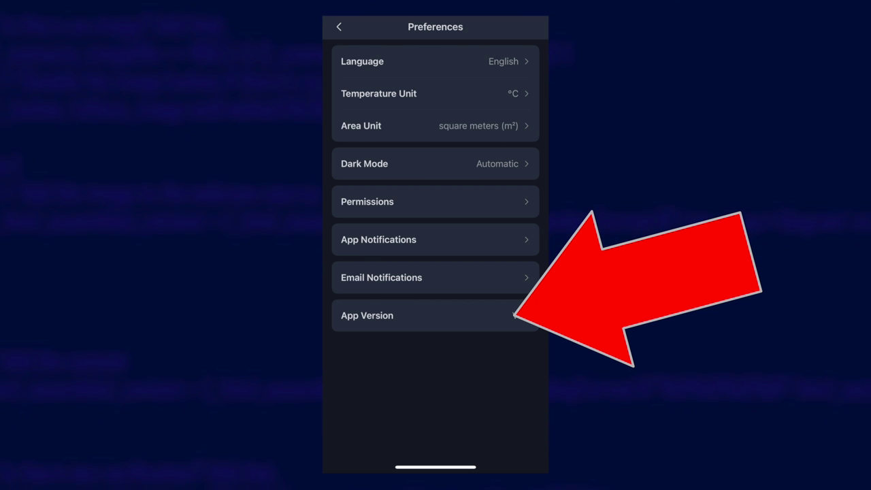
click(366, 315)
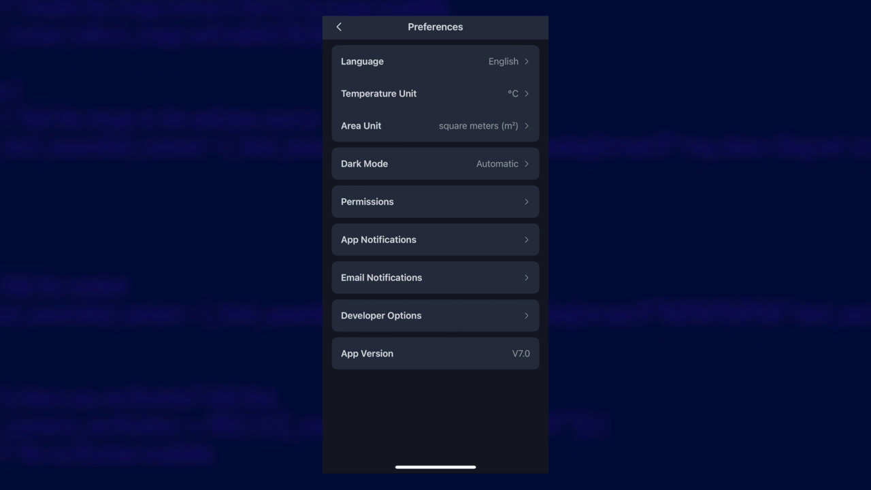
click(381, 315)
click(435, 415)
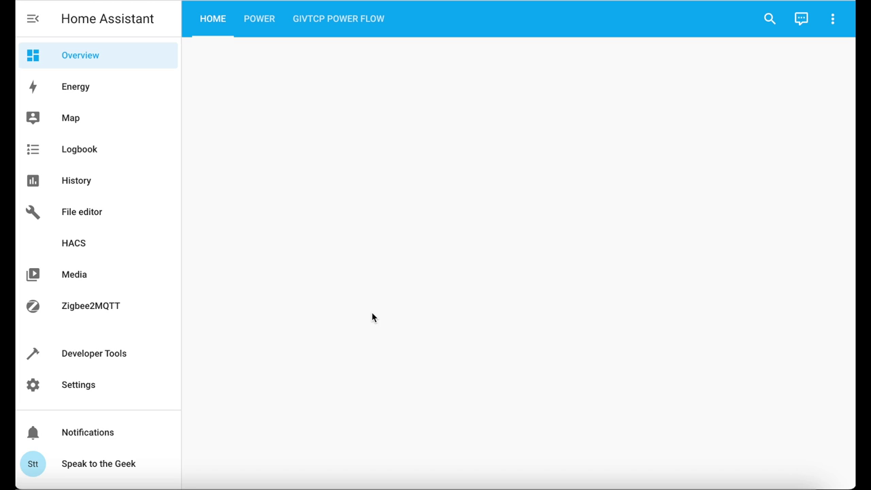
In Home Assistant's web interface, create a text helper named switchbot_token
click(90, 388)
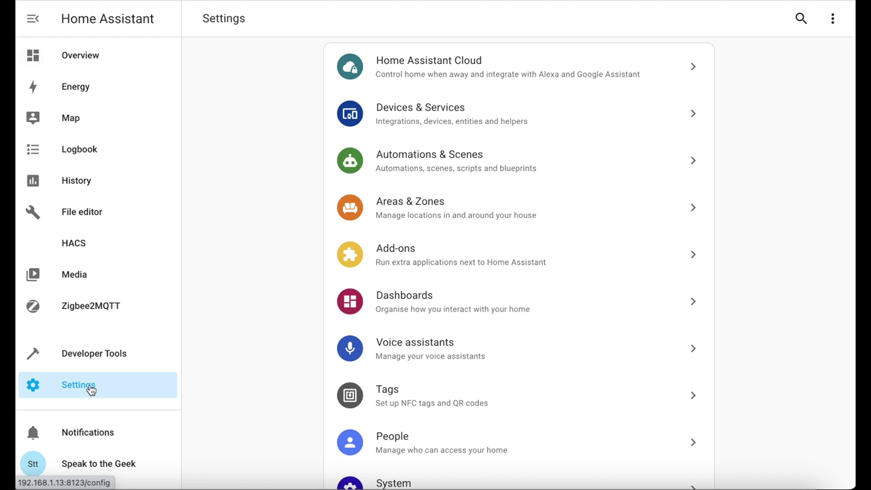
click(451, 117)
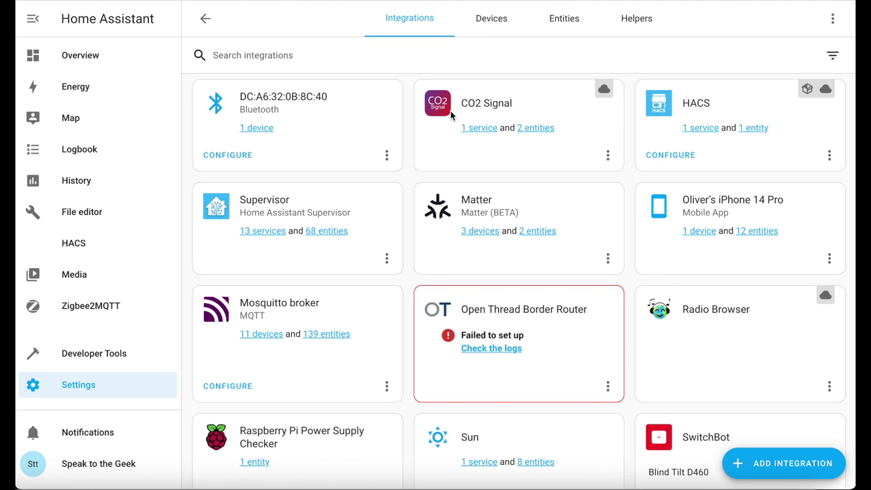
click(647, 22)
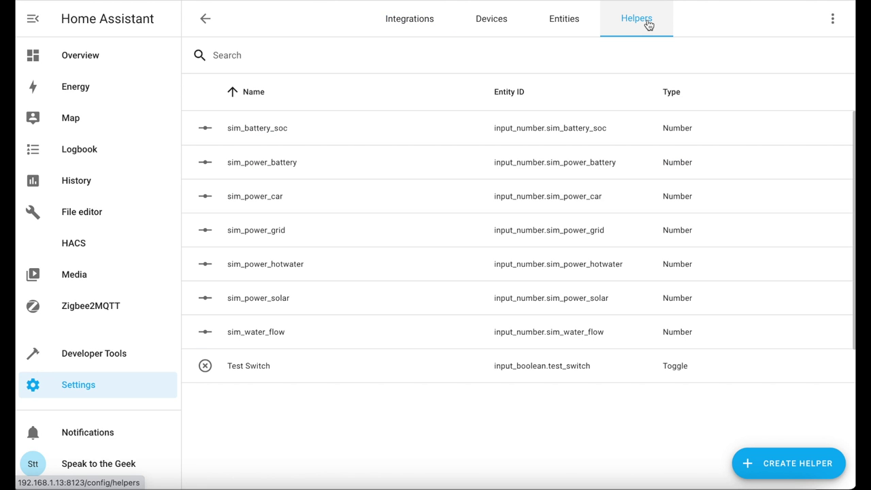
click(800, 461)
scroll(478, 338, down, 5)
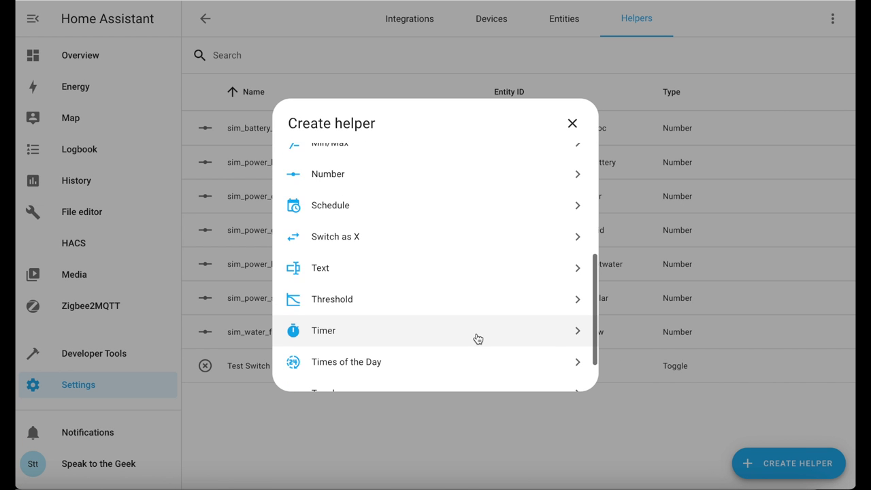
click(318, 249)
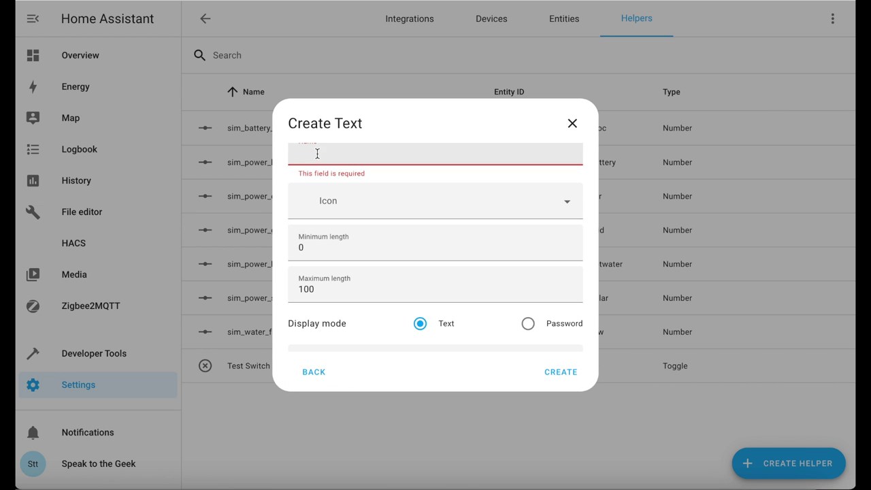
scroll(318, 153, up, 1)
text(swit)
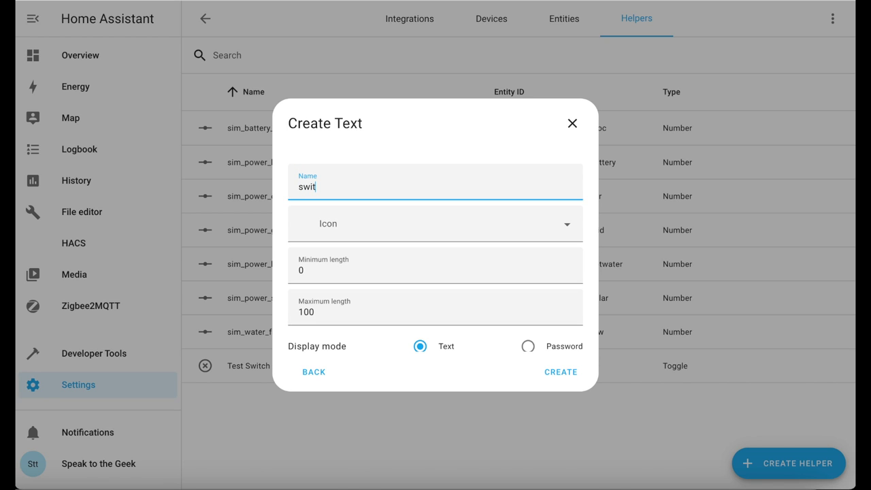
text(cbhbo)
key(BackSpace)
key(BackSpace)
key(BackSpace)
text(hbot_token)
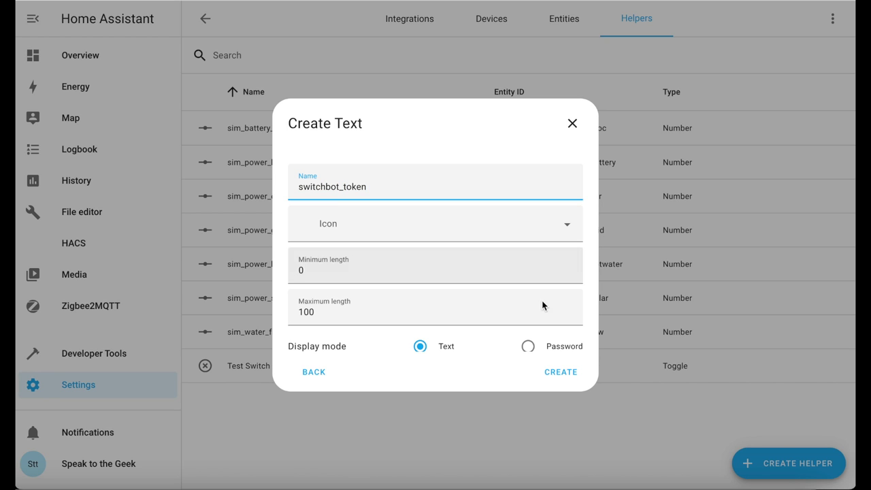
click(559, 376)
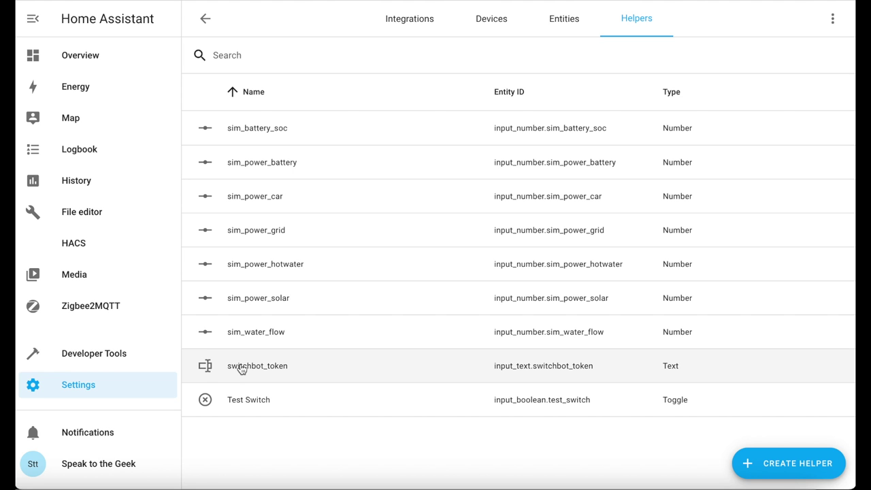
Paste the SwitchBot API token as the value of the switchbot_token helper
click(240, 367)
click(527, 96)
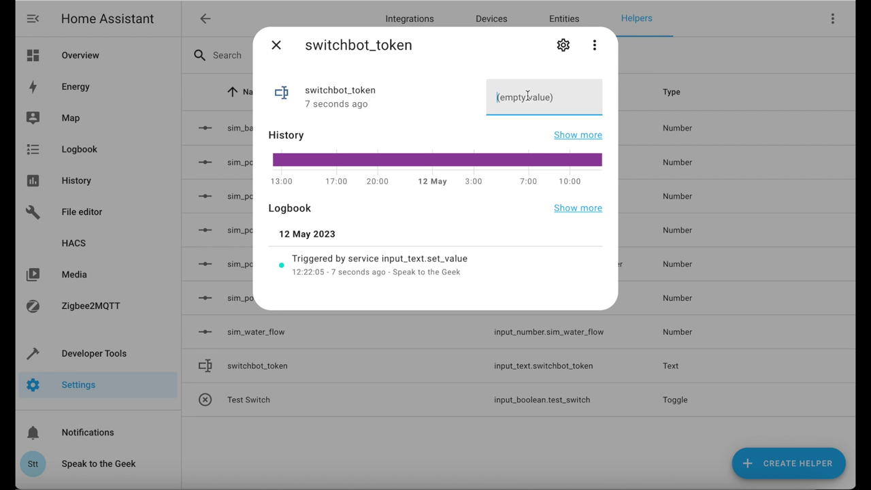
key(ctrl+v)
key(Return)
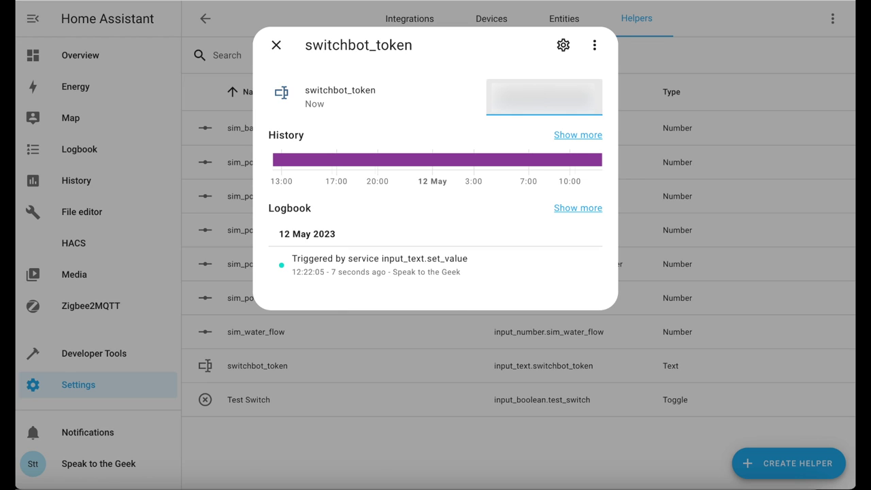
click(269, 46)
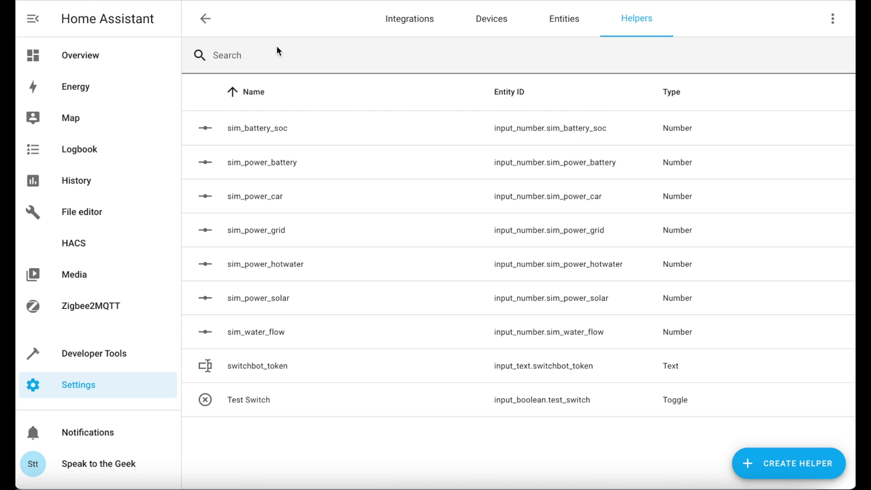
Create a second text helper named switchbot_secret
click(793, 461)
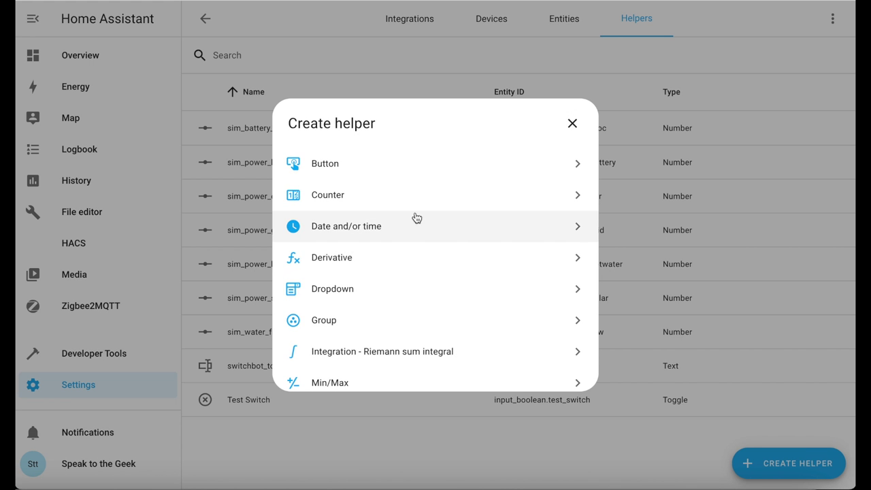
scroll(347, 307, down, 5)
click(346, 314)
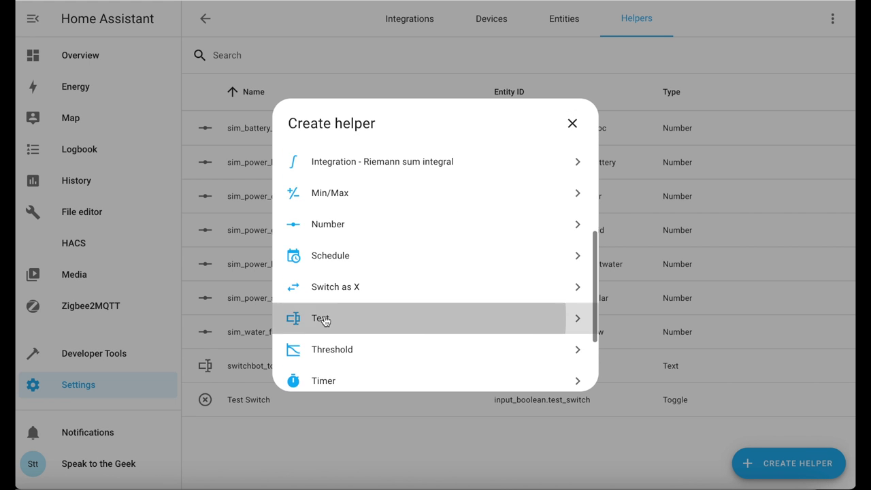
text(sw)
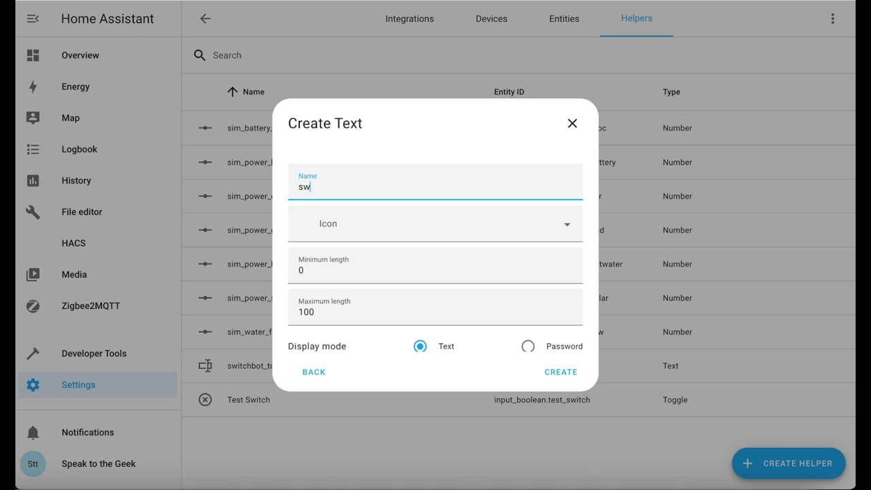
text(itchbot_secret)
click(559, 371)
Paste the SwitchBot client secret as the value of the switchbot_secret helper
click(261, 373)
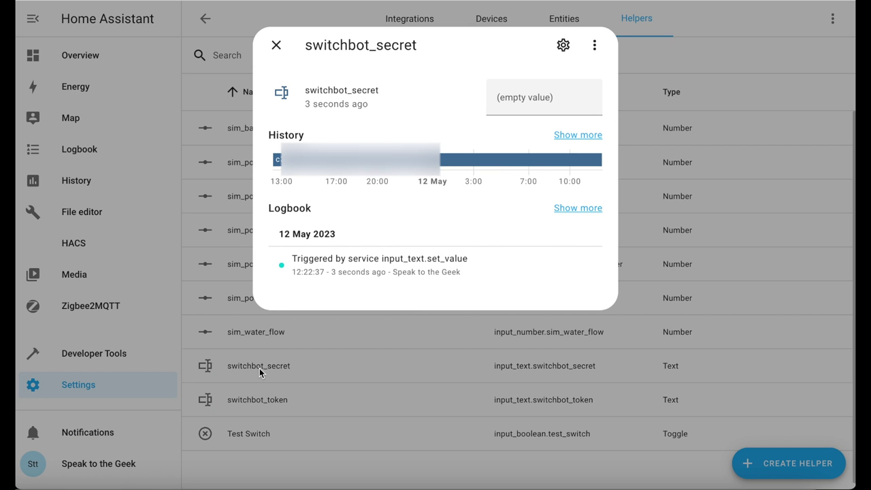
click(533, 88)
key(ctrl+v)
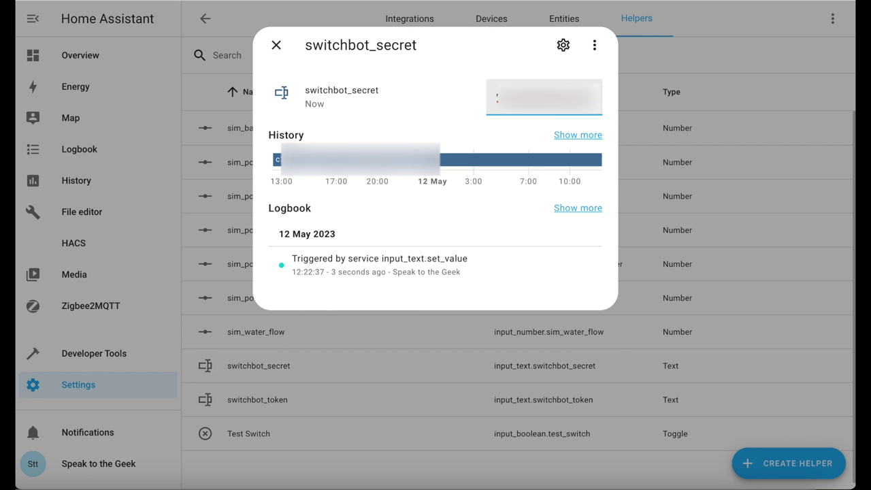
click(276, 44)
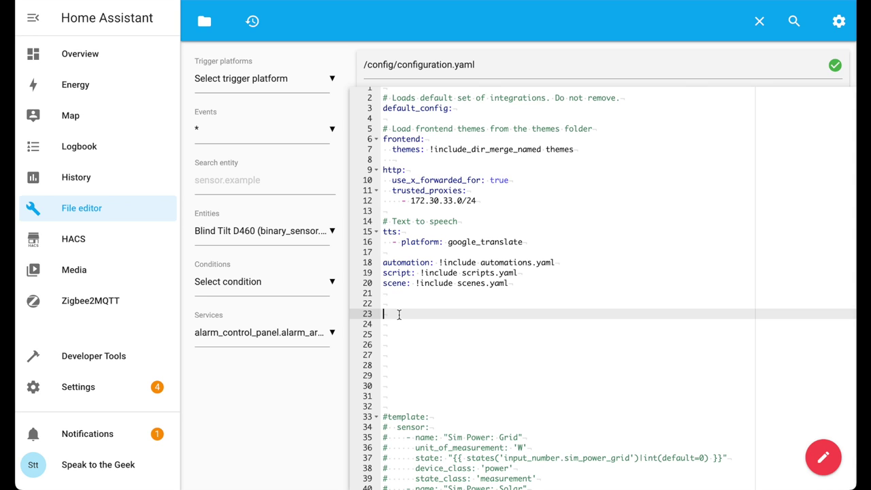
Paste a command_line sensor named switchbot_sign at line 23 of configuration.yaml, with attribute 't', value template value_json.sign and scan interval 60
key(ctrl+v)
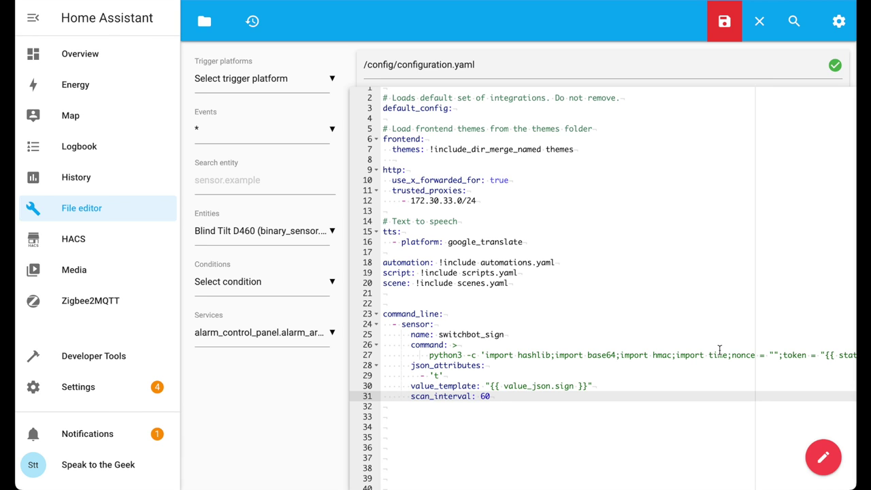
Review the switchbot_sign sensor's Python command for its switchbot_token and switchbot_secret helper references, and check its 't' JSON attribute
scroll(719, 349, right, 8)
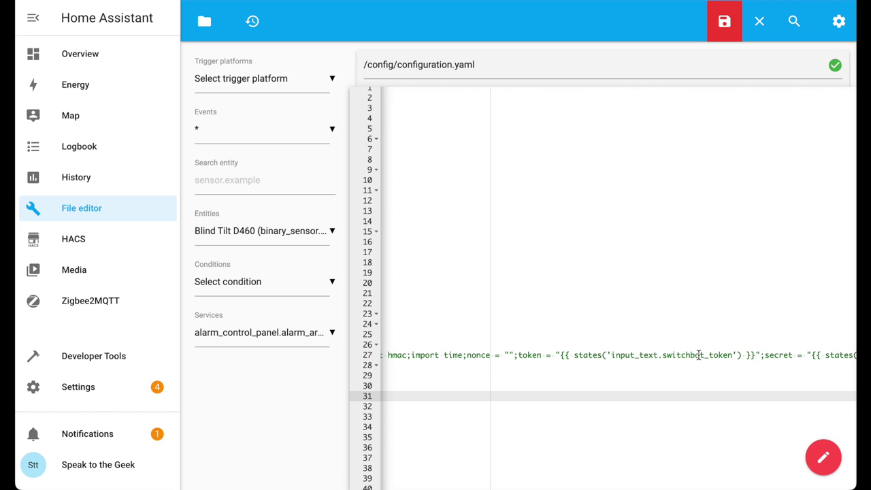
double_click(699, 354)
scroll(698, 355, right, 5)
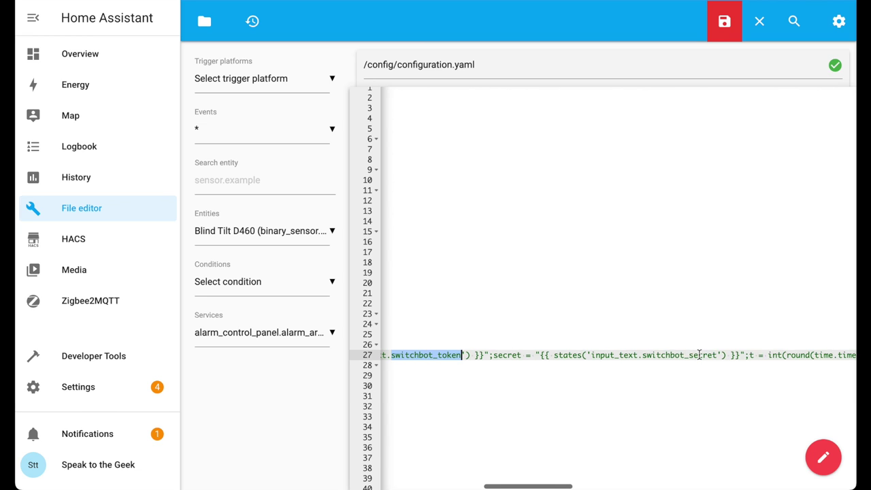
scroll(699, 355, right, 1)
double_click(648, 354)
scroll(648, 354, left, 10)
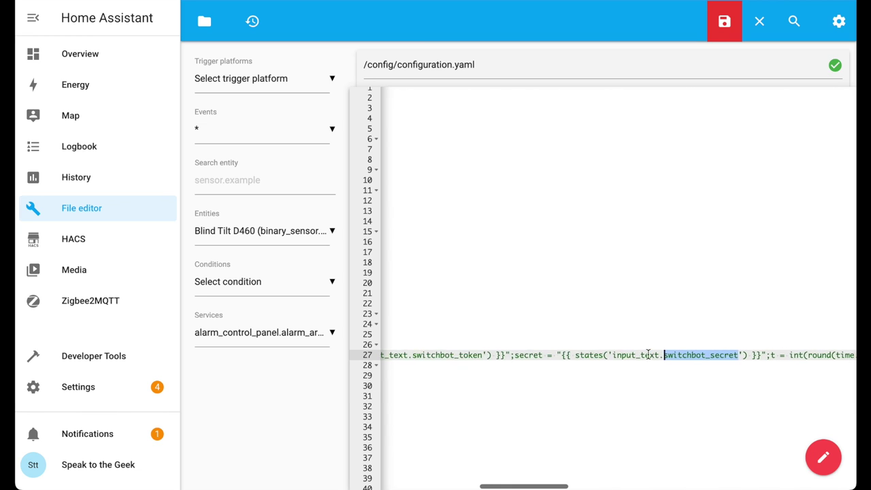
scroll(648, 355, left, 6)
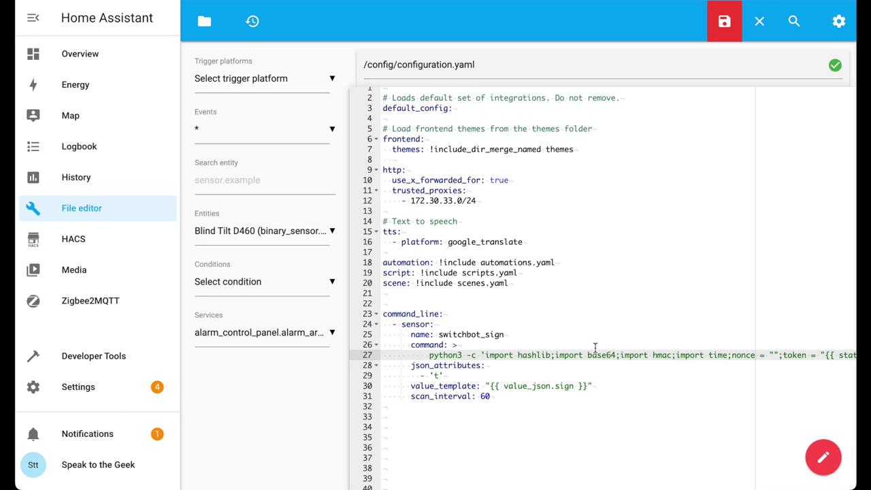
click(449, 375)
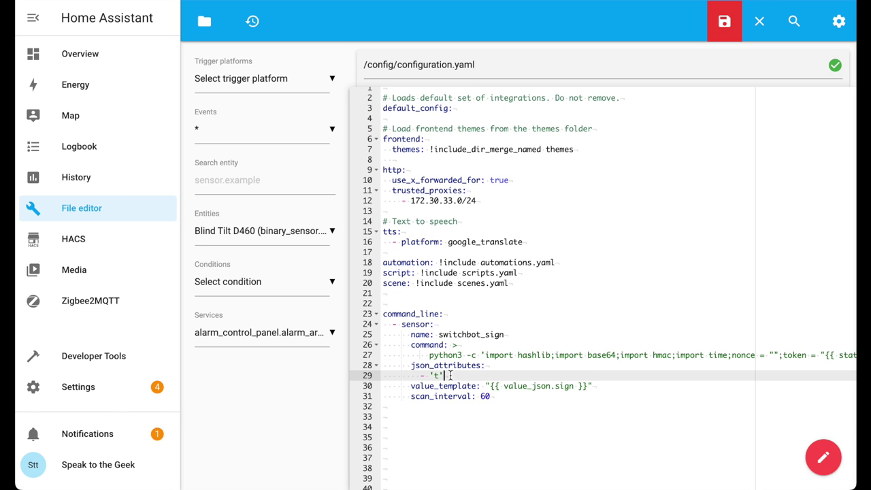
Check the switchbot_sign sensor's 't' attribute and scan interval lines, and save configuration.yaml
drag(449, 374, 413, 374)
drag(500, 396, 411, 397)
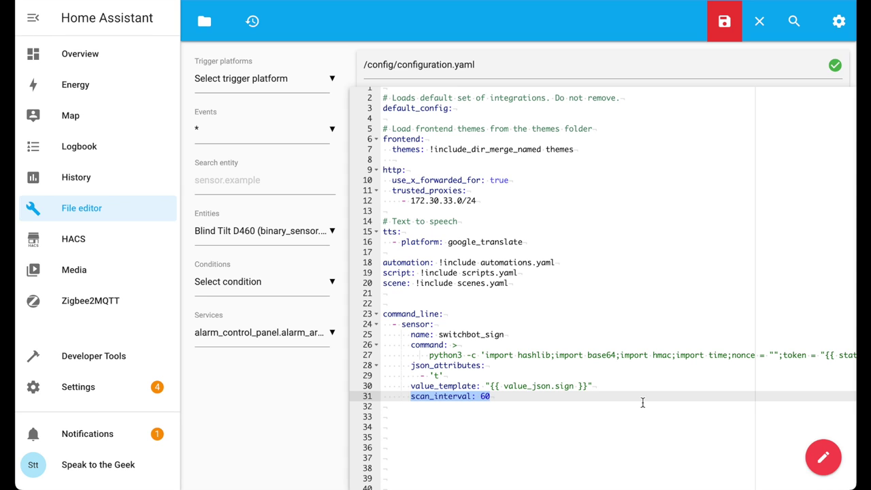
click(723, 32)
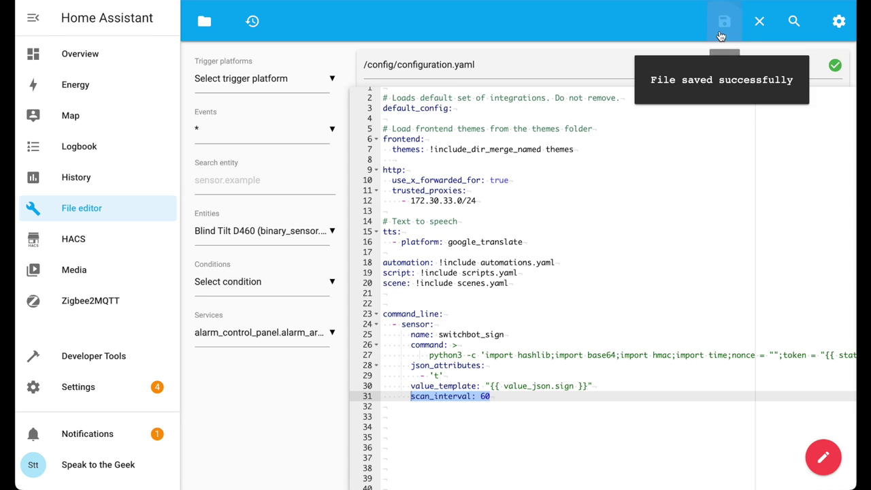
Restart Home Assistant from the developer tools to load the new configuration
click(106, 359)
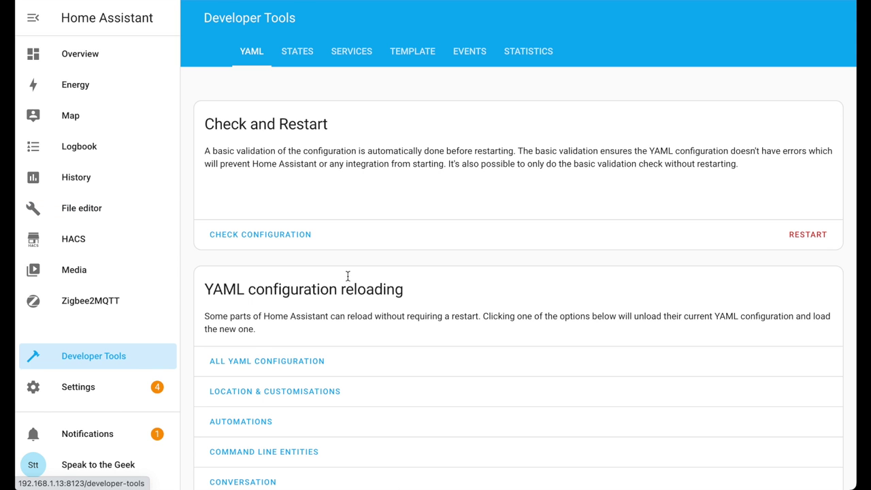
click(791, 234)
click(487, 277)
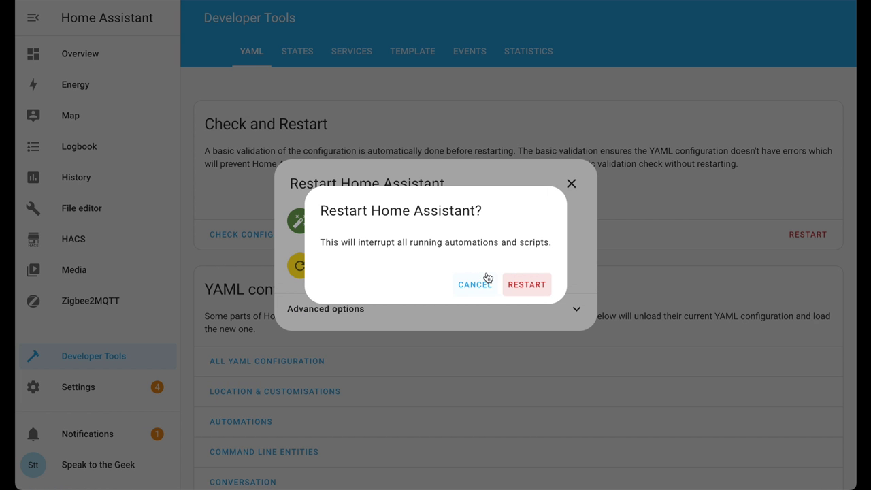
click(515, 285)
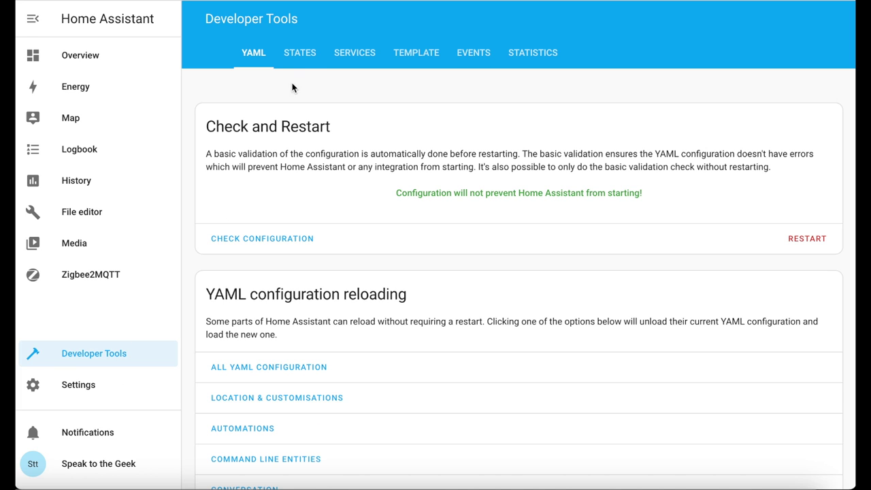
Filter the entity states for switchbot_sign and examine the sensor's state and 't' attribute
click(305, 58)
click(235, 197)
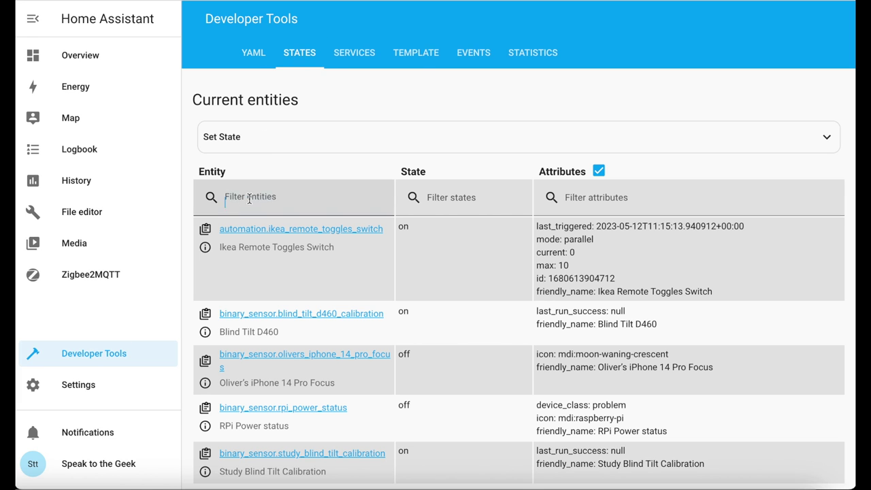
text(switchbot_sign)
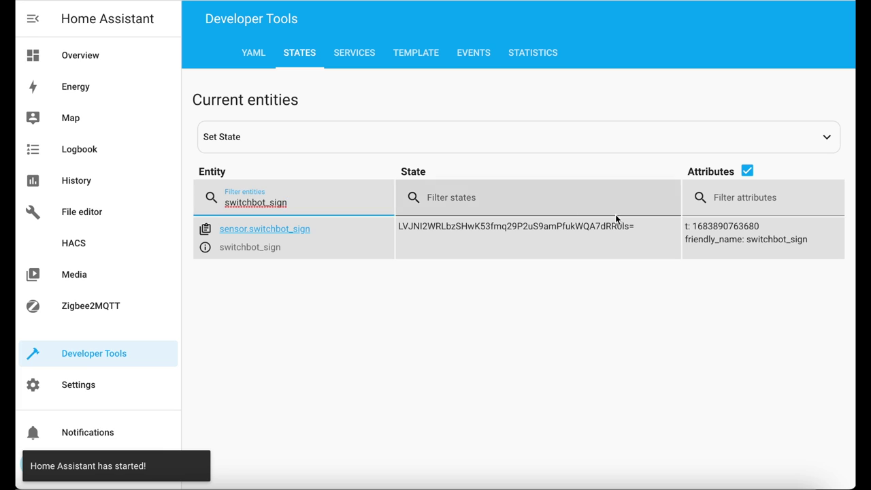
double_click(555, 226)
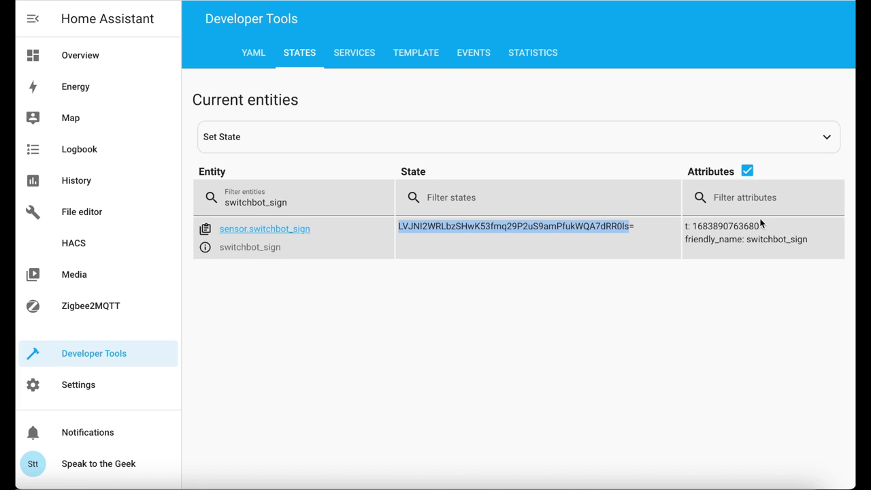
drag(763, 226, 683, 227)
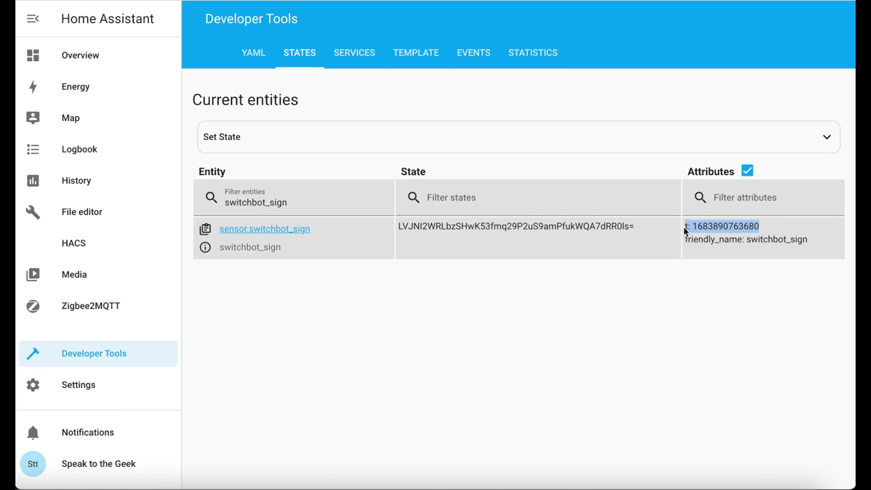
double_click(720, 227)
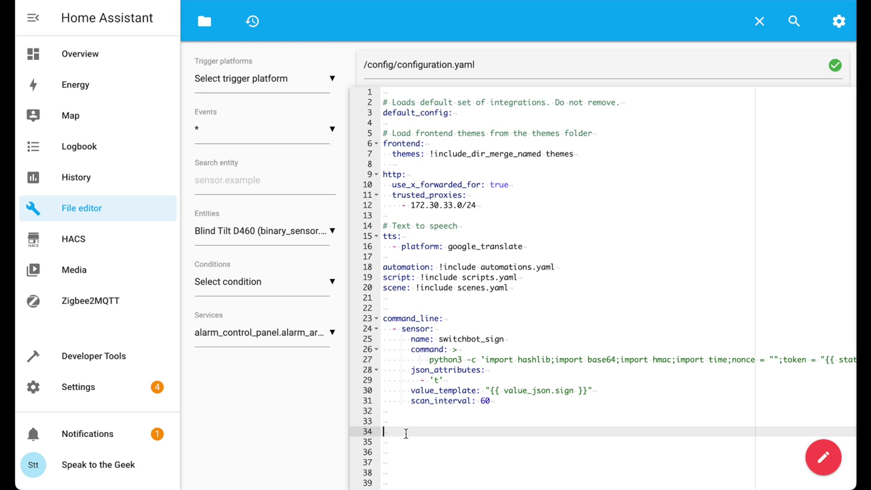
key(ctrl+v)
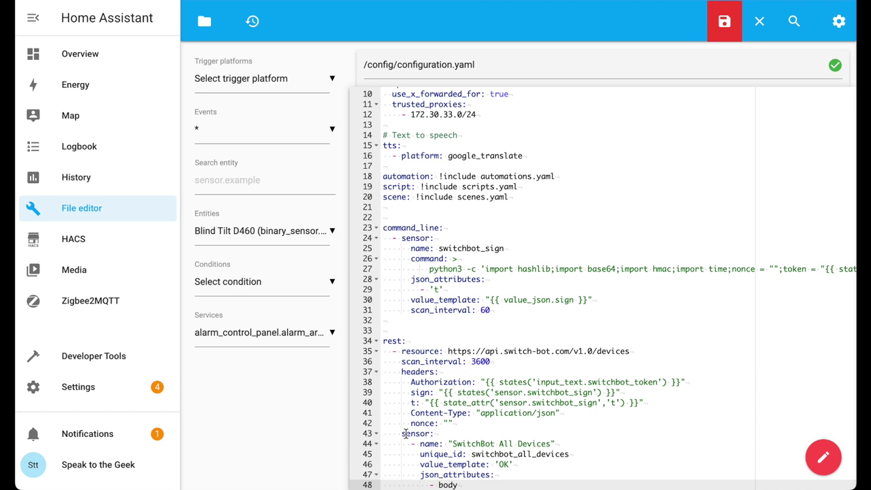
scroll(503, 420, down, 5)
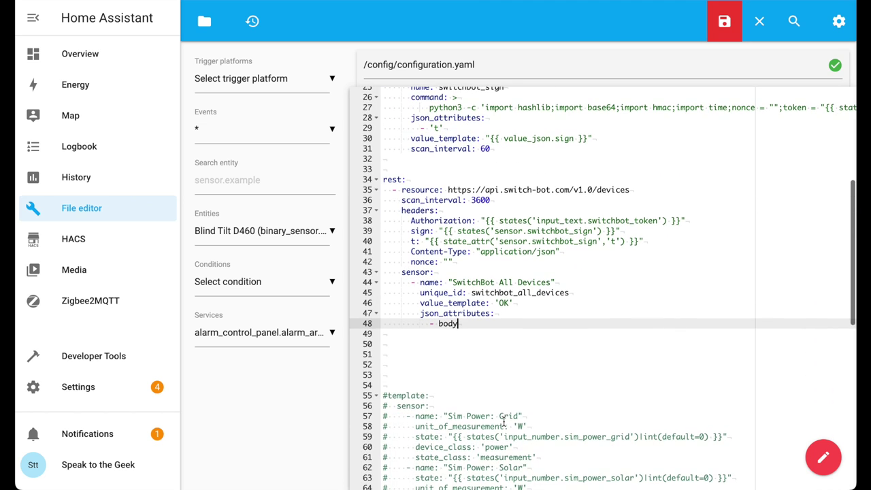
Review the rest block's scan interval, resource URL, Authorization, sign and t headers, unique ID and body attribute
double_click(480, 199)
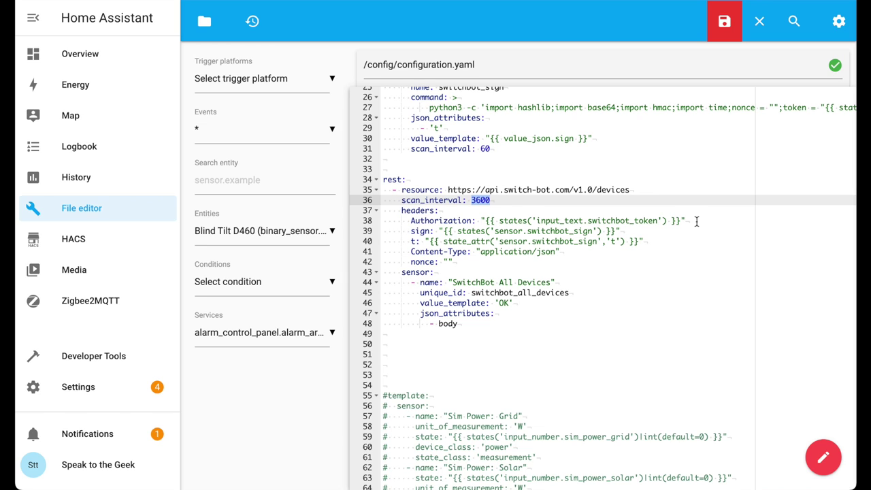
drag(646, 193, 443, 192)
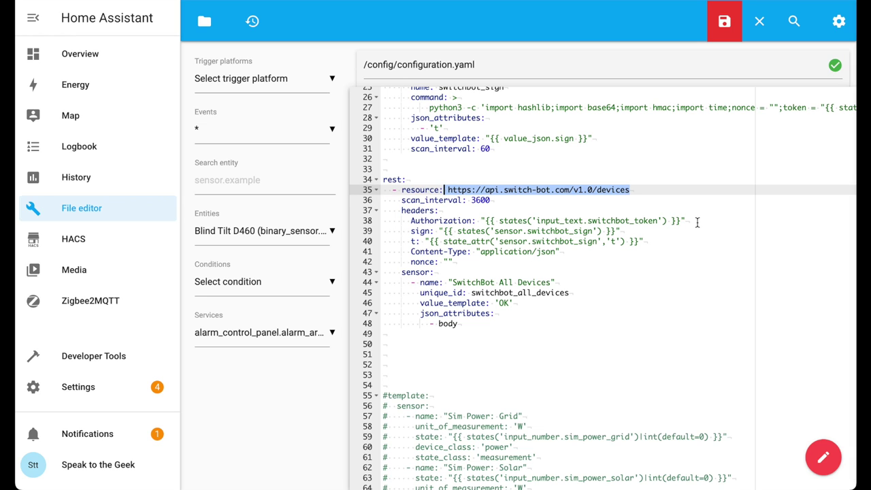
drag(696, 220, 400, 219)
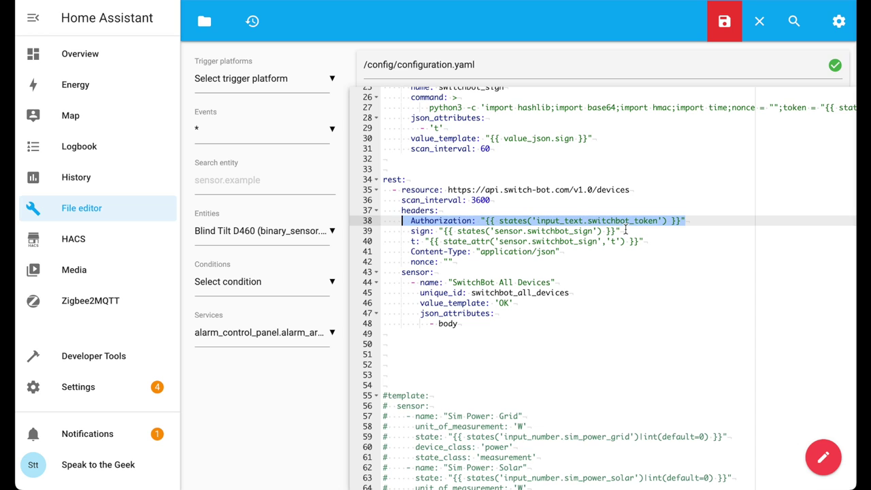
click(641, 236)
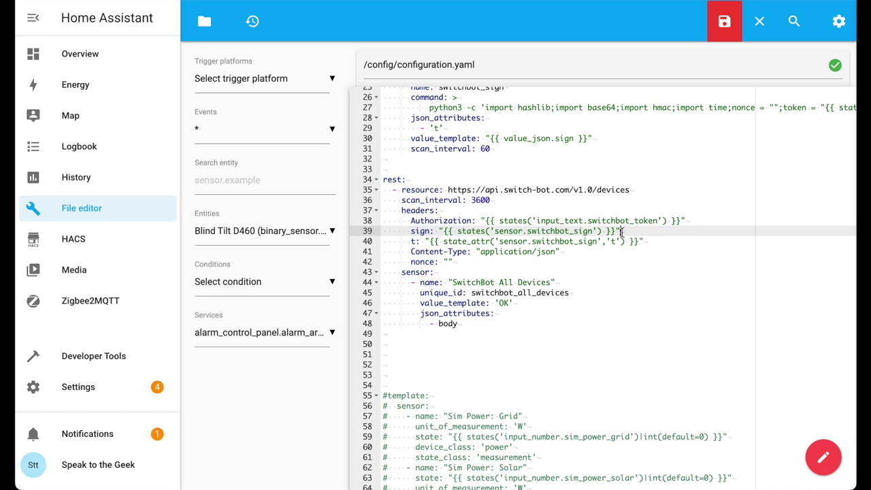
key(shift+Home)
click(643, 243)
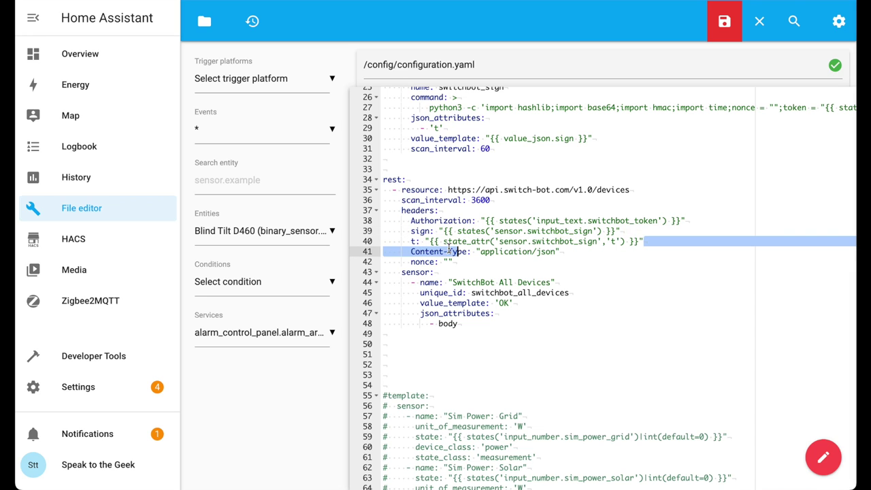
key(shift+Home)
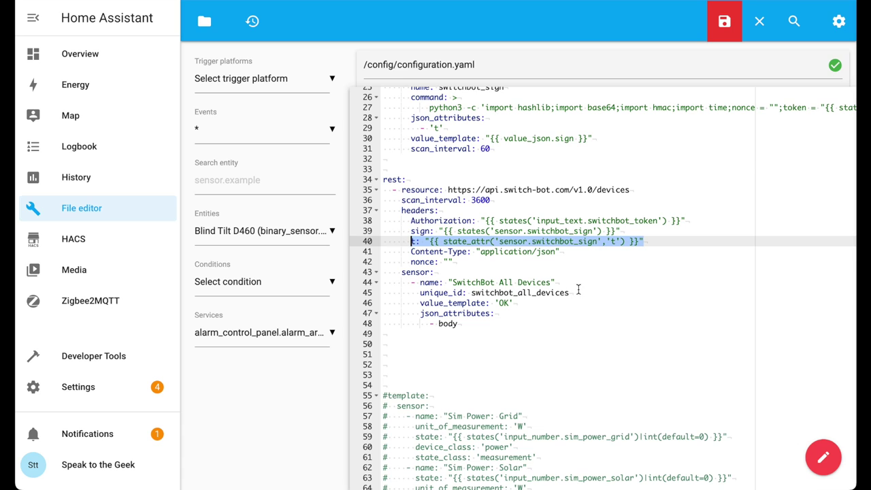
drag(578, 293, 456, 292)
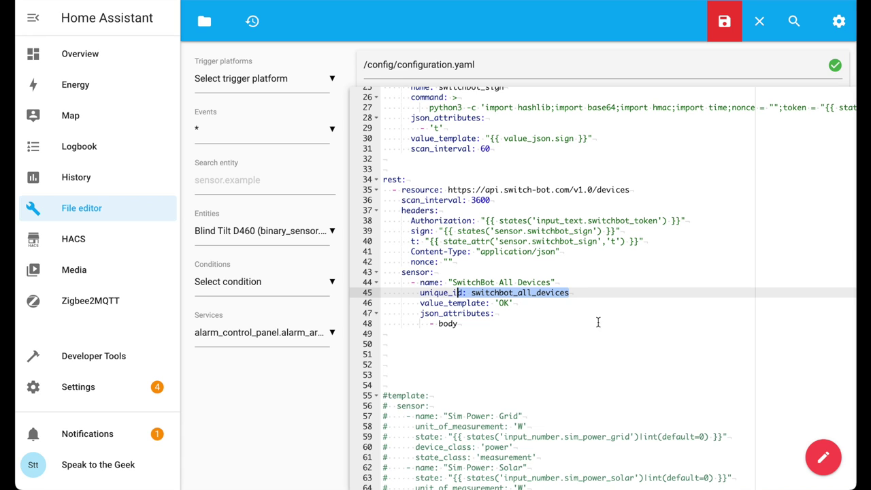
drag(478, 324, 355, 315)
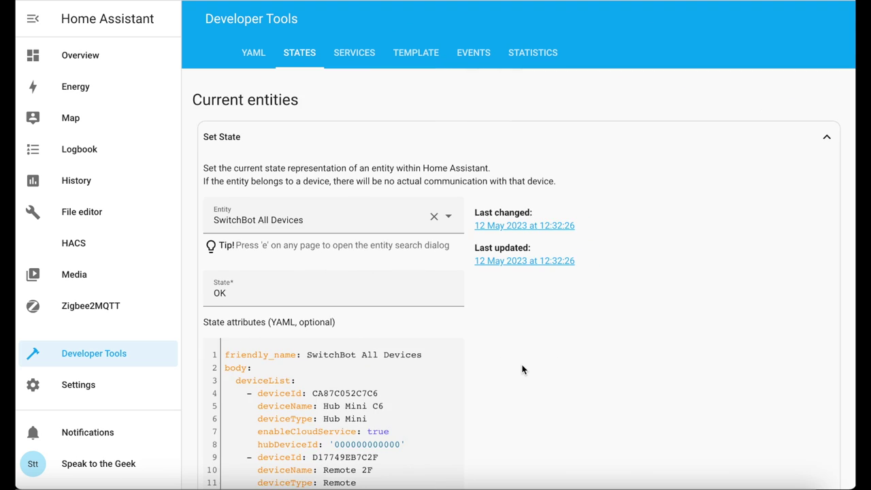
Find SwitchBot Hub 2 in the SwitchBot All Devices state attributes and select its deviceId
scroll(521, 368, down, 5)
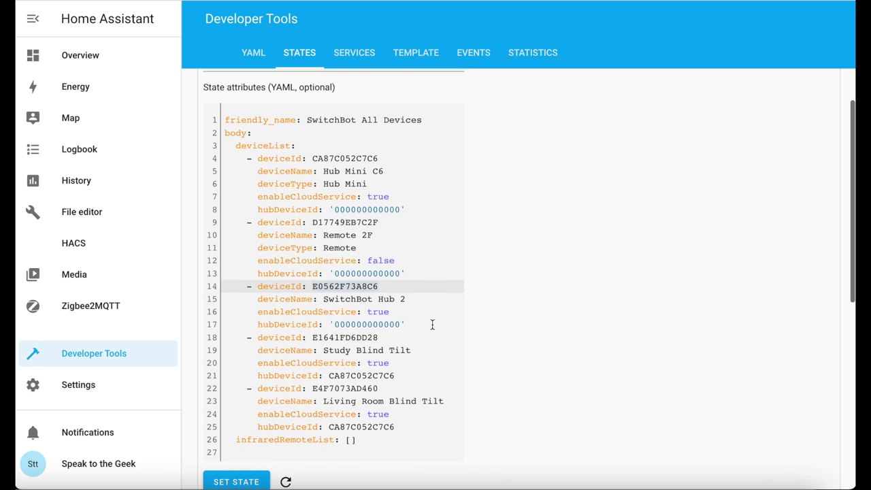
click(408, 297)
drag(405, 299, 257, 299)
double_click(342, 287)
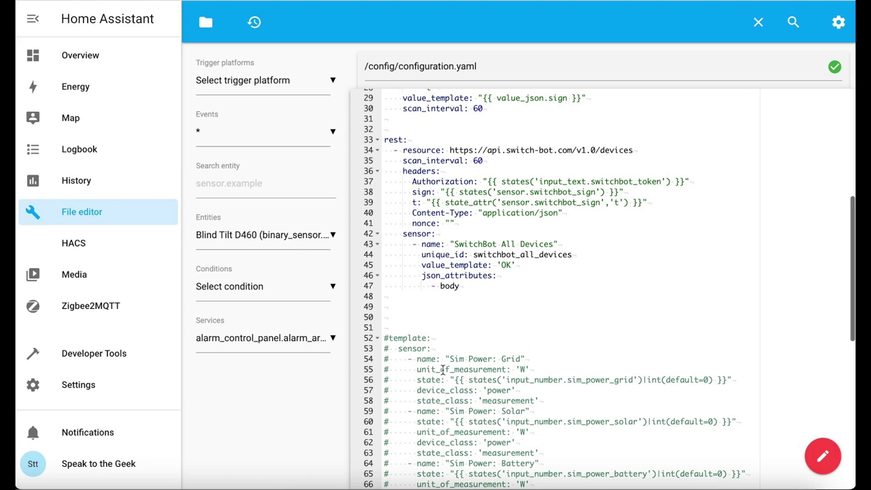
Paste a second rest resource at line 48 for the v1.1 status of device E0562F73A8C6, scan interval 300, with SwitchBot Hub 2 Temperature and Humidity sensors
click(387, 295)
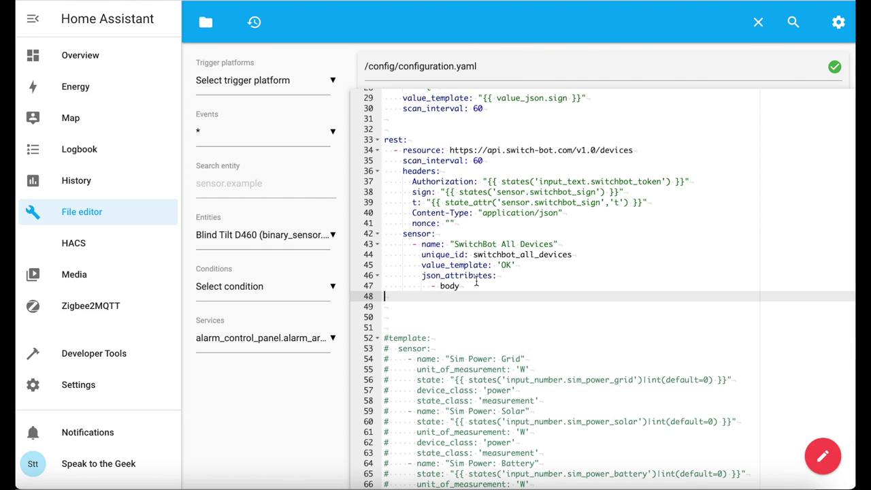
text(- resource: https://api.switch-bot.com/v1.1/devices/E0562F73A8C6/status     scan_interval: 300     headers:       Authorization: "{{ states('input_text.switchbot_token') }}"       sign: "{{ states('sensor.switchbot_sign') }}"       t: "{{ state_attr('sensor.switchbot_sign','t') }}"       Content-Type: "application/json"       nonce: ""     sensor:       - name: "SwitchBot Hub 2 Temperature"         unique_id: switchbot_hub_2_temperature         value_template: "{{ value_json.body.temperature }}"         unit_of_measurement: "°C"         device_class: temperature       - name: "SwitchBot Hub 2 Humidity"         unique_id: switchbot_hub_2_humidity         value_template: "{{ value_json.body.humidity }}"         unit_of_measurement: "%"         device_class: humidity)
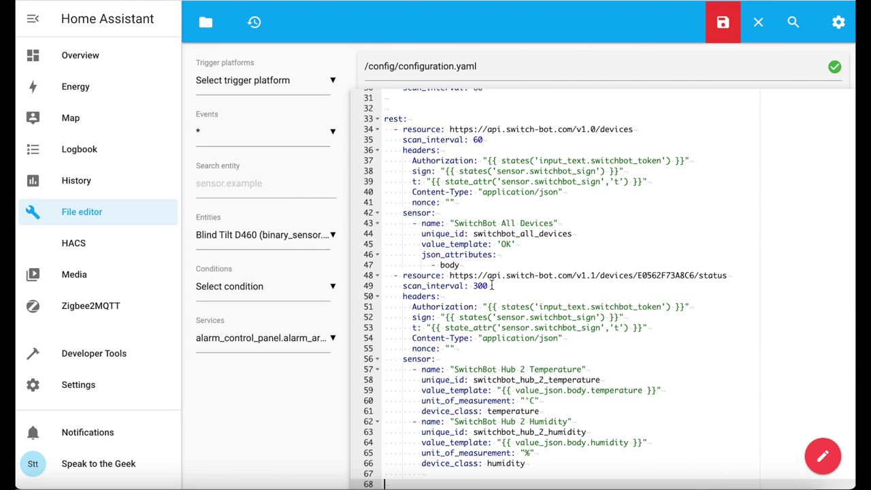
Review the Hub 2 resource's scan interval, URL and device ID, and the names and unique IDs of its temperature and humidity sensors
double_click(484, 286)
shift+click(403, 286)
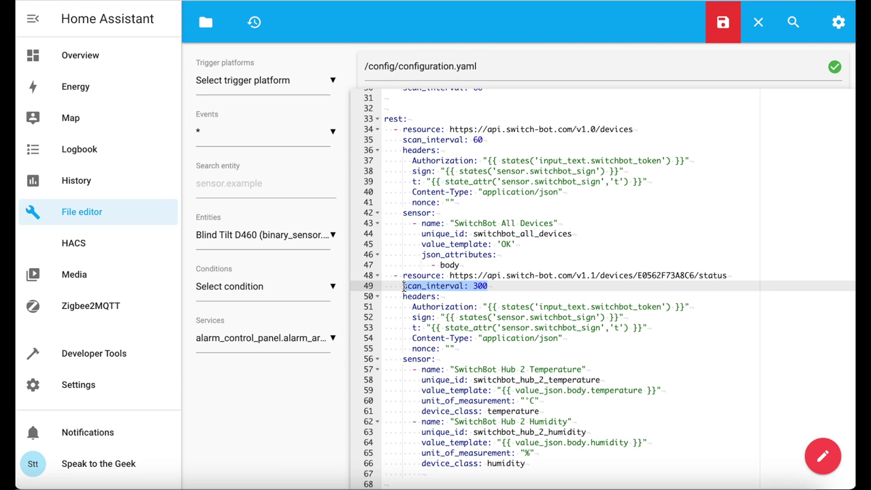
drag(728, 275, 449, 276)
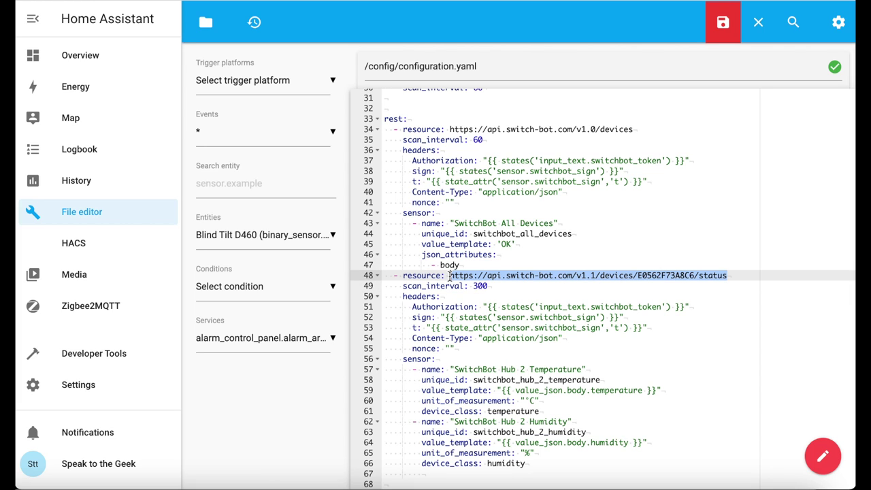
double_click(665, 276)
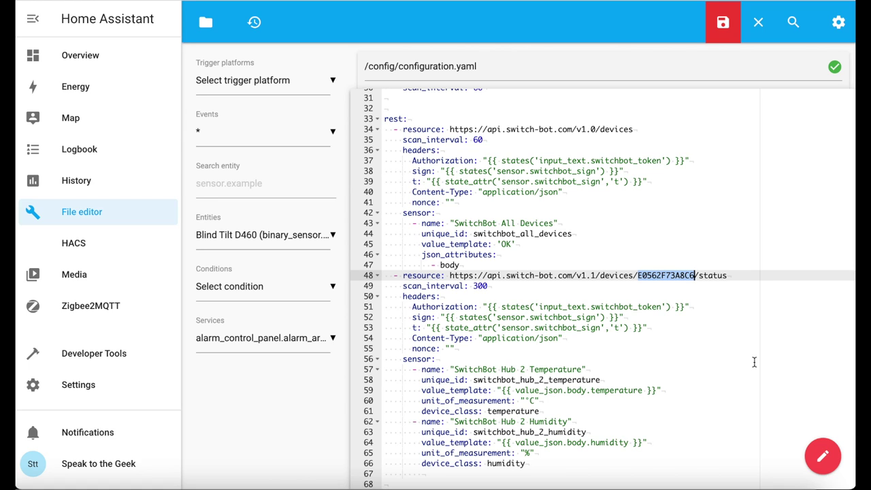
drag(587, 368, 446, 368)
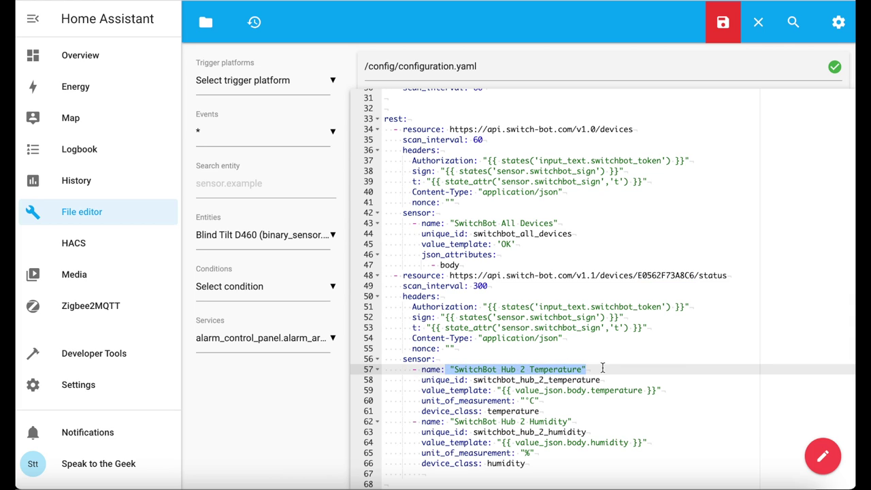
double_click(551, 380)
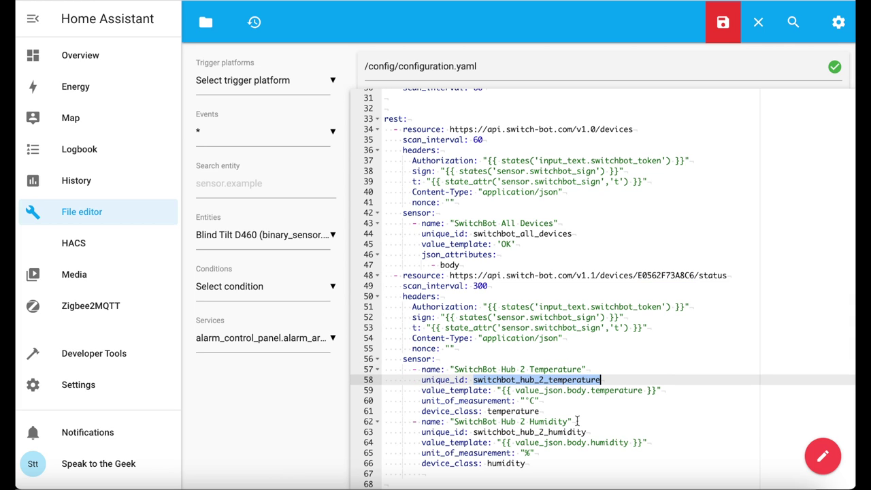
drag(574, 422, 450, 422)
double_click(547, 432)
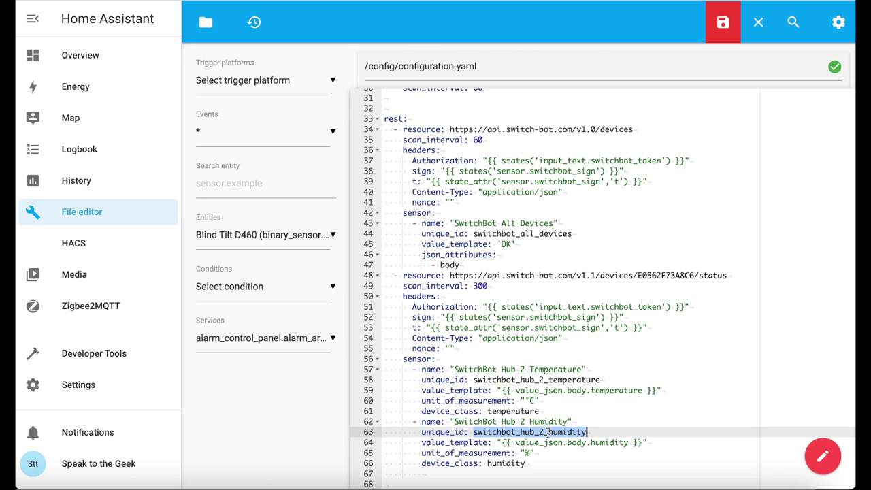
Save configuration.yaml and reload the REST entities and notify services
click(722, 29)
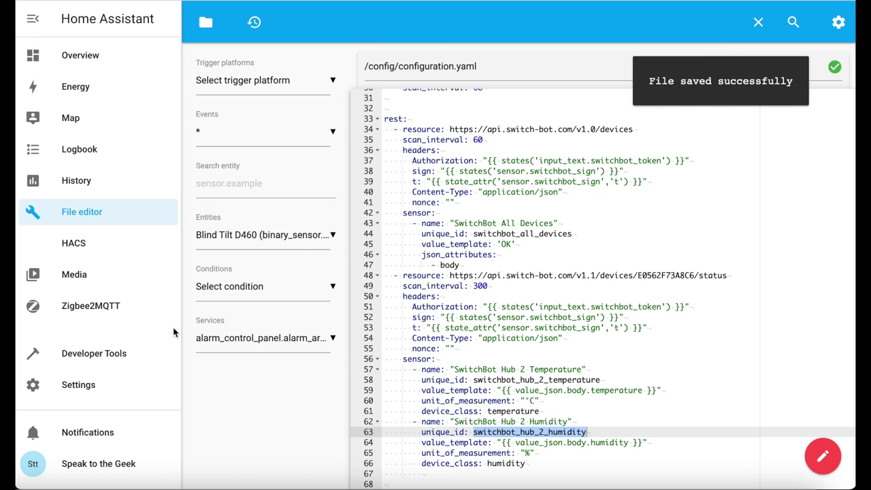
click(109, 353)
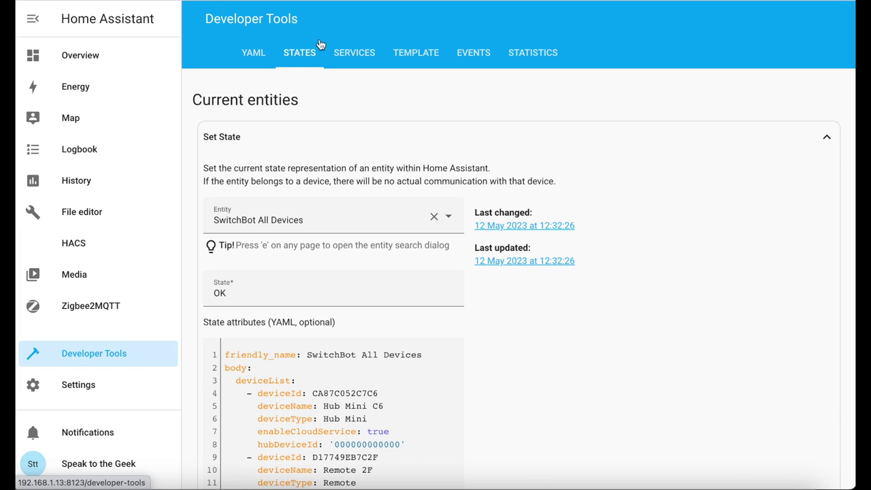
click(264, 50)
scroll(357, 280, down, 1)
scroll(357, 281, down, 5)
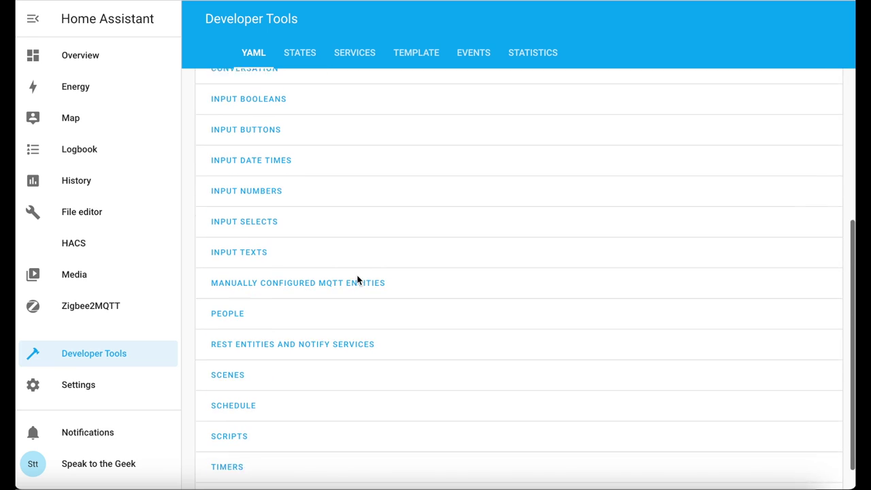
click(292, 345)
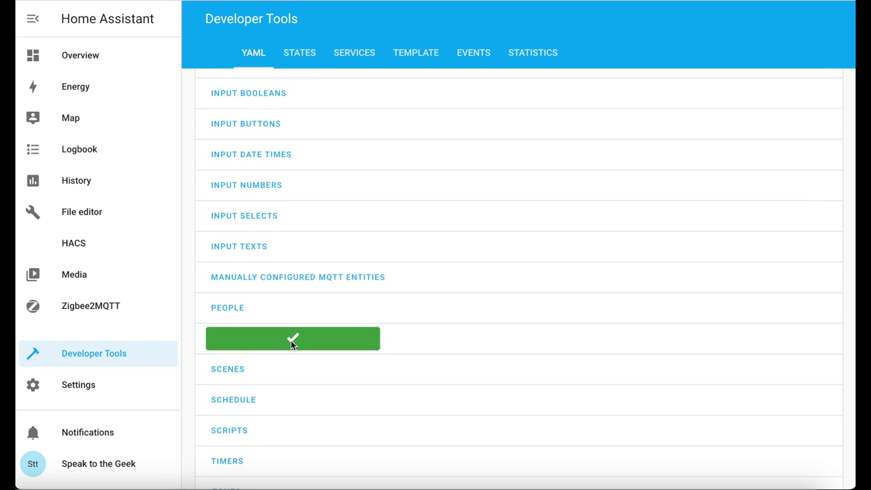
Filter the entity states by switchbot_hub to check the new Hub 2 sensors
click(297, 60)
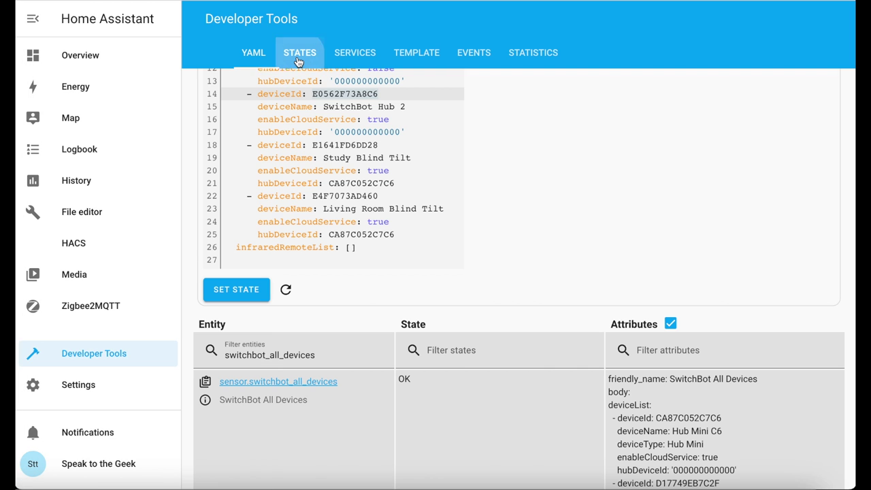
click(306, 348)
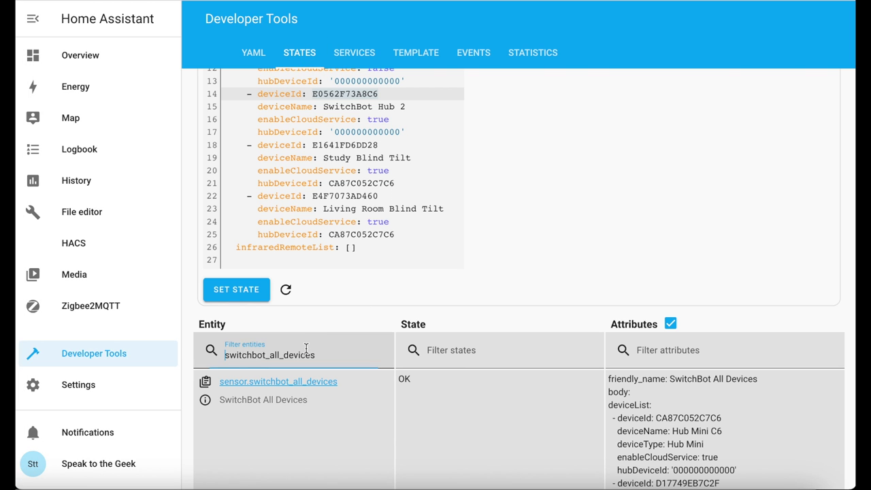
key(ctrl+a)
text(switchbot_hub)
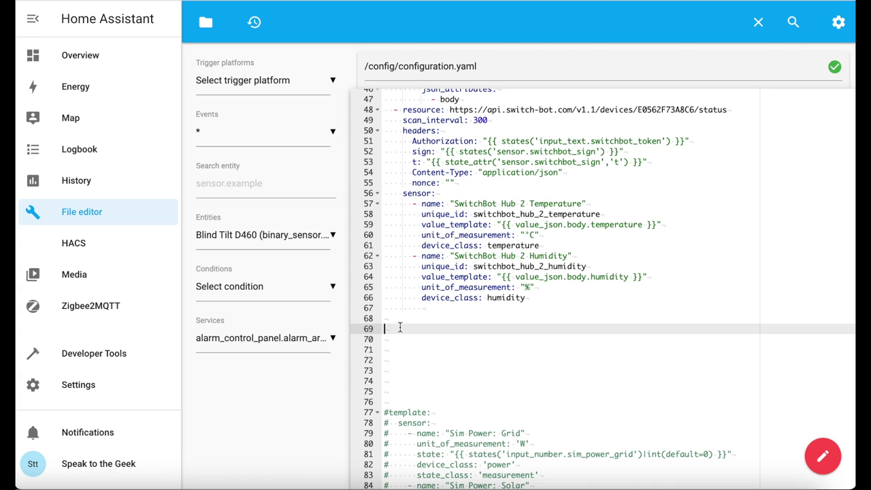
Add a rest_command block at line 69 of configuration.yaml with POST commands switchbotapi_studytilt_open (fullyOpen) and switchbotapi_studytilt_close (closeDown) for device E1641FD6DD28
text(rest_command:   switchbotapi_studytilt_open:     url: https://api.switch-bot.com/v1.1/devices/E1641FD6DD28/commands     method: POST     headers:       Authorization: "{{ states('input_text.switchbot_token') }}"       sign: "{{ states('sensor.switchbot_sign') }}"       t: "{{ state_attr('sensor.switchbot_sign','t') }}"       Content-Type: "application/json"       nonce: ""     payload: '{"commandType": "command","command": "fullyOpen"}'     content_type: 'application/json; charset=utf-8'   switchbotapi_studytilt_close:     url: https://api.switch-bot.com/v1.1/devices/E1641FD6DD28/commands     method: POST     headers:       Authorization: "{{ states('input_text.switchbot_token') }}"       sign: "{{ states('sensor.switchbot_sign') }}"       t: "{{ state_attr('sensor.switchbot_sign','t') }}"       Content-Type: "application/json"       nonce: ""     payload: '{"commandType": "command","command": "closeDown"}'     content_type: 'application/json; charset=utf-8')
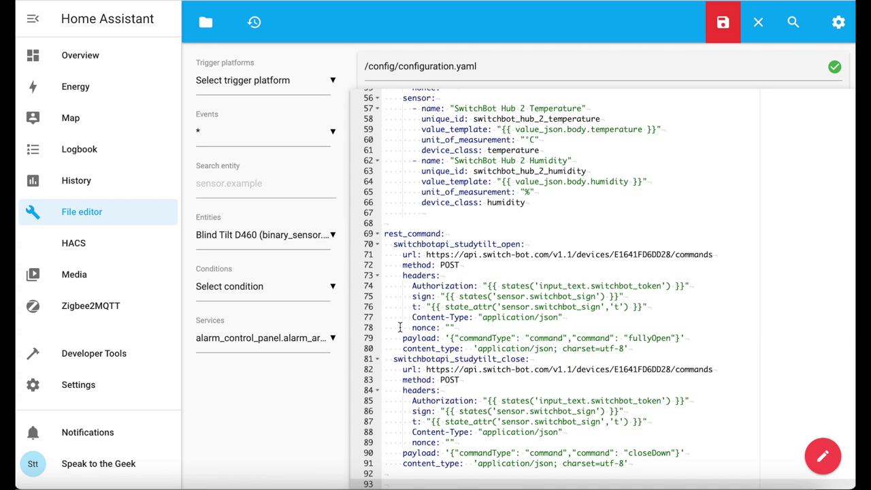
double_click(651, 253)
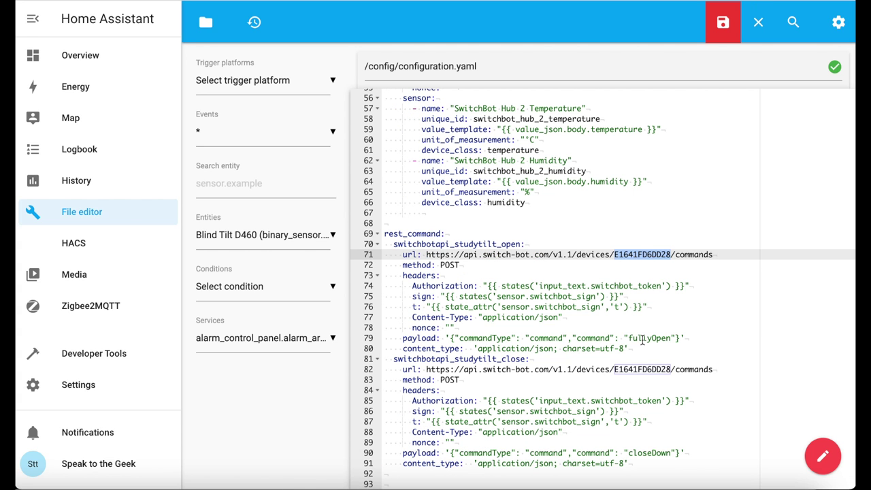
double_click(639, 368)
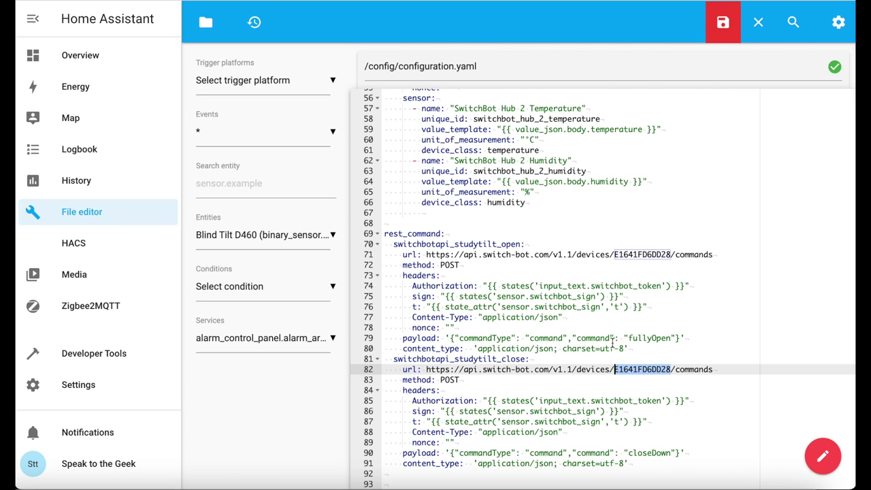
double_click(417, 339)
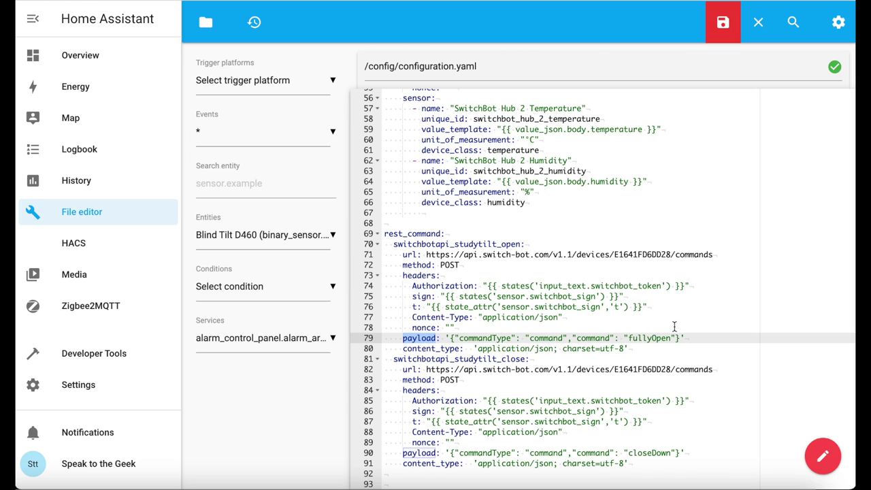
click(655, 337)
double_click(655, 337)
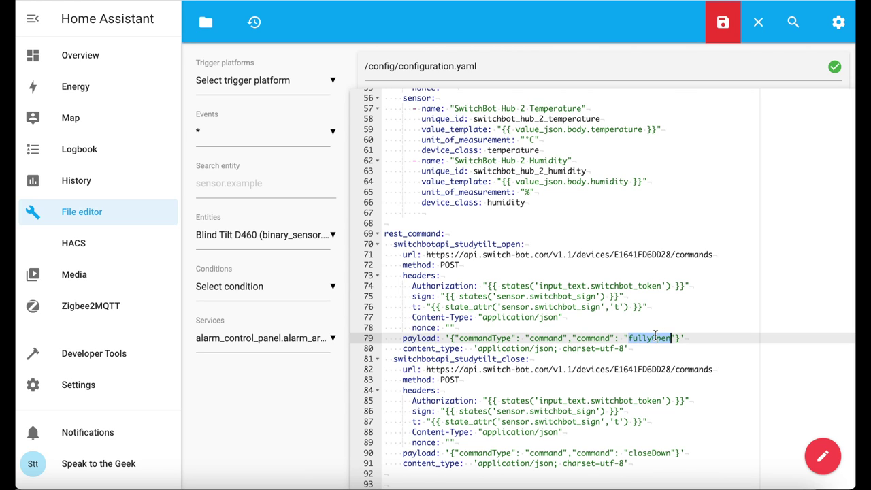
double_click(648, 452)
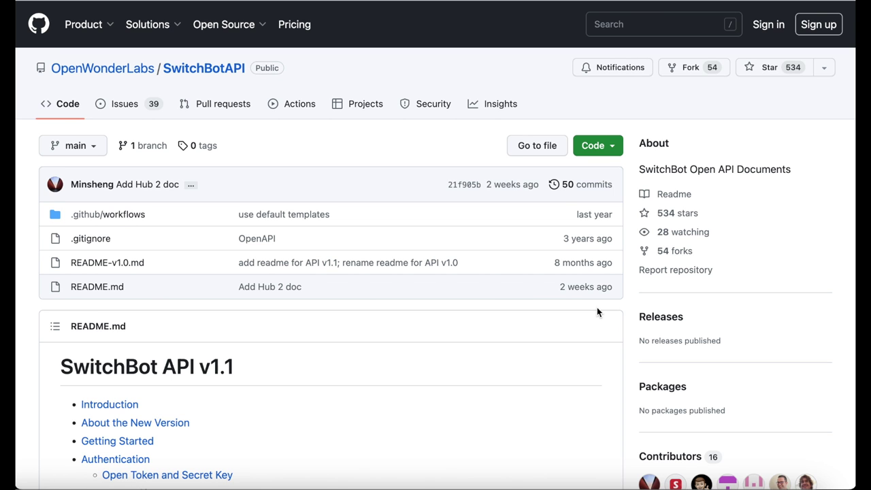
Look up the Blind Tilt command set in the SwitchBotAPI README on GitHub, checking the commandType and fullyOpen command
scroll(597, 312, down, 10)
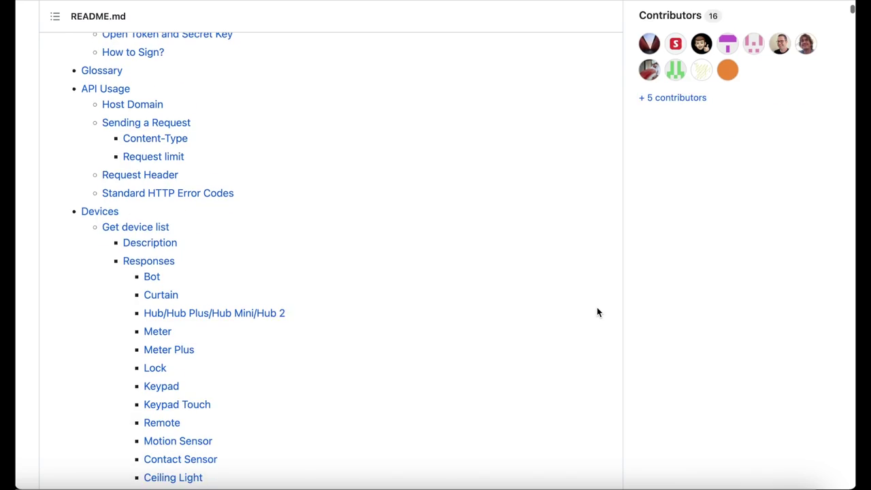
scroll(596, 311, down, 10)
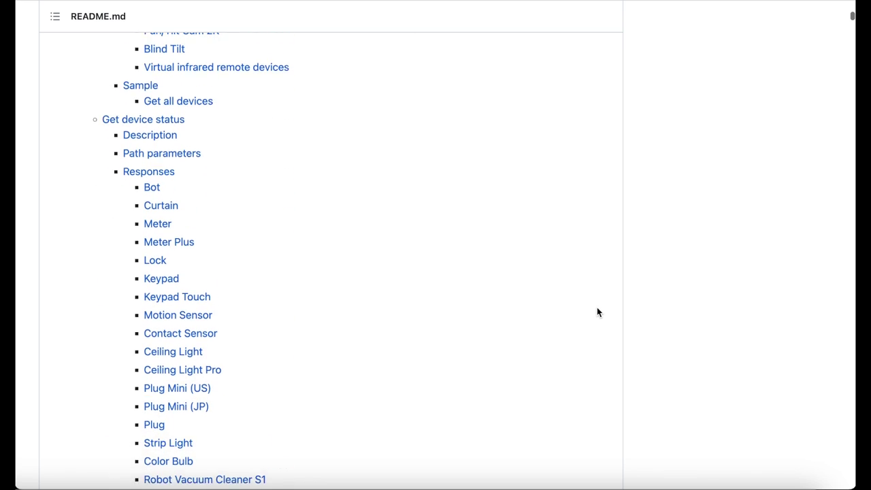
scroll(596, 311, down, 10)
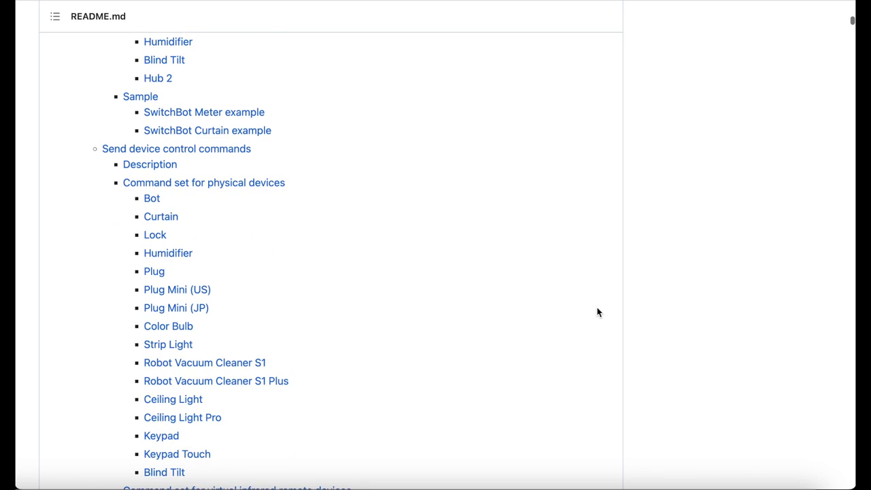
scroll(596, 312, down, 2)
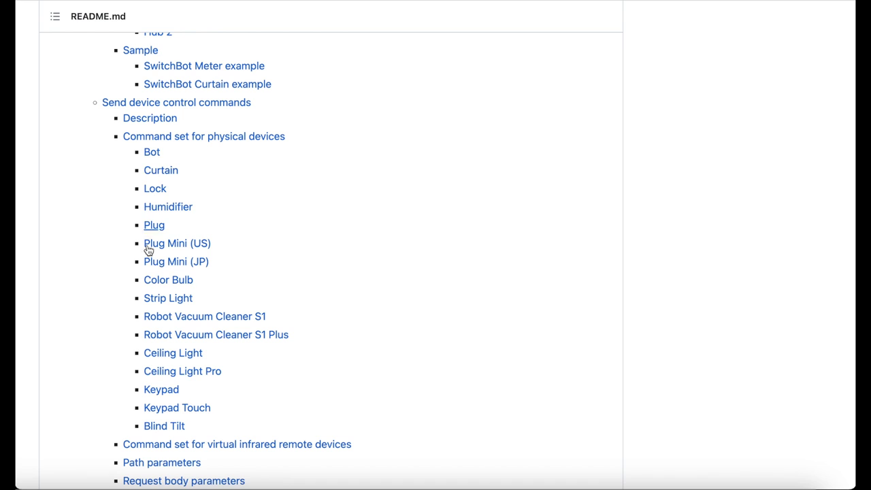
click(164, 425)
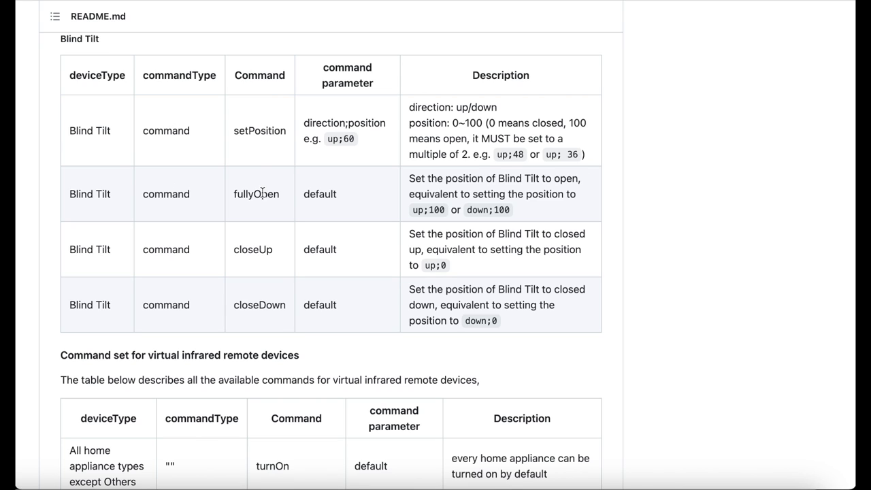
double_click(165, 196)
double_click(257, 194)
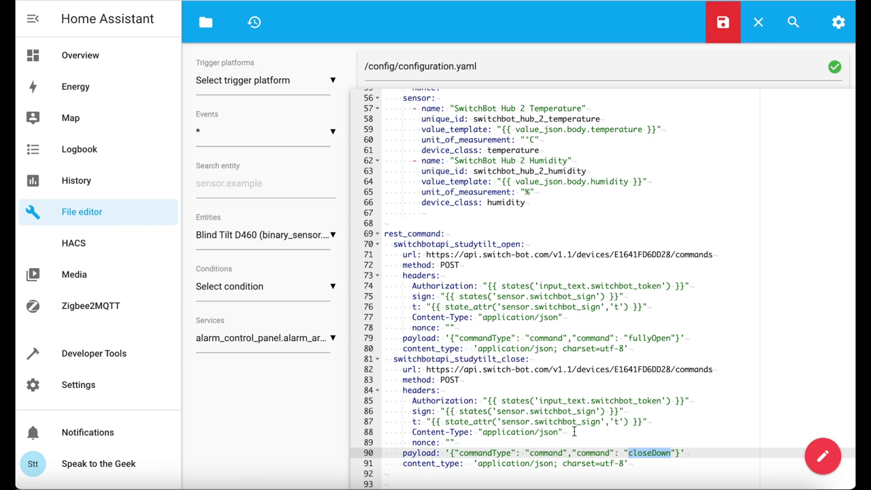
Save configuration.yaml in Home Assistant and call the rest_command.switchbotapi_studytilt_open service from the developer tools
click(722, 22)
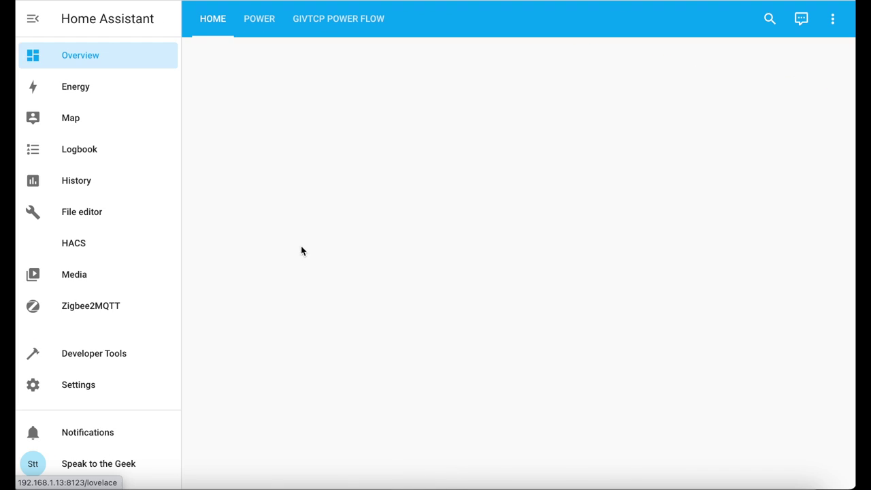
click(84, 359)
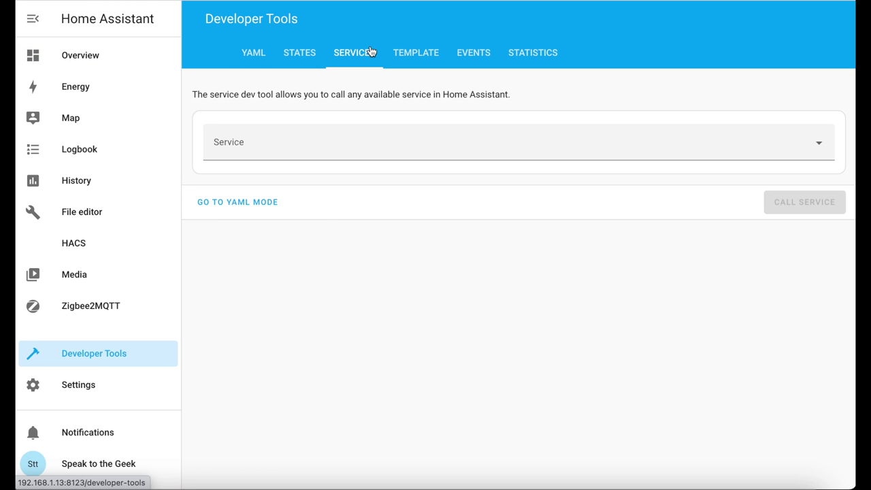
click(270, 141)
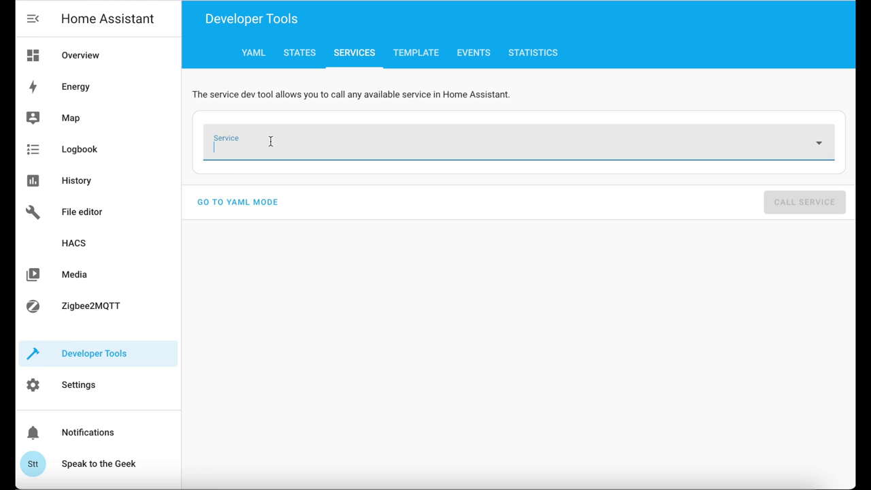
text(rest_command)
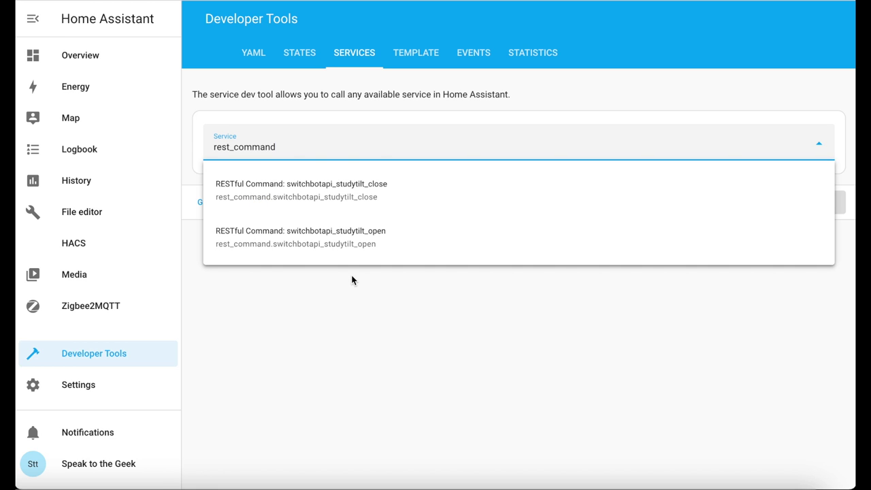
click(324, 244)
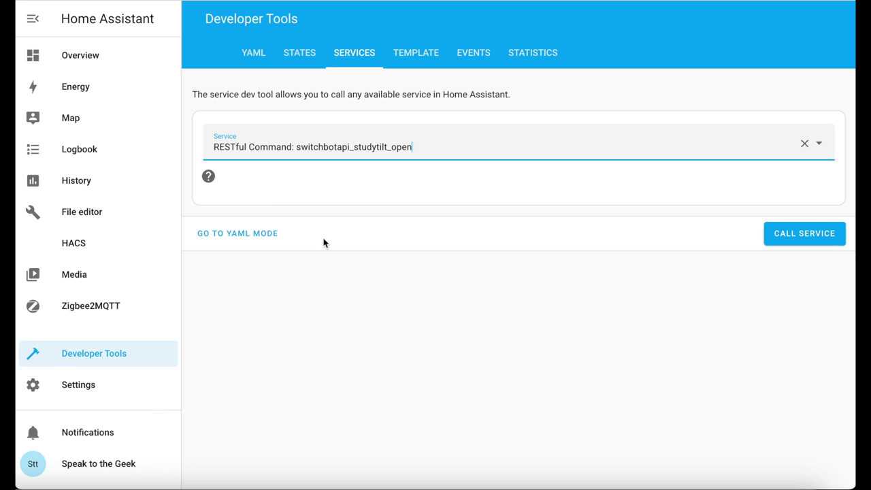
click(779, 224)
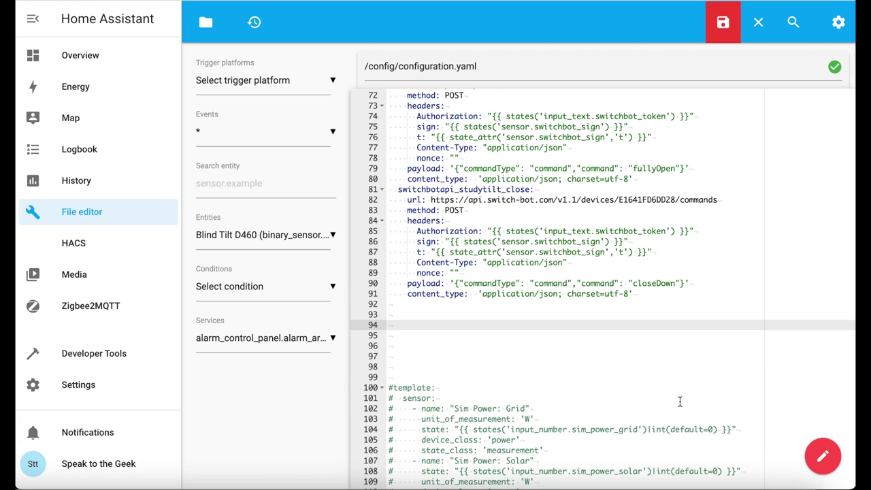
Add a template blind cover switchbot_studyblinds at line 94, named "Study Blinds (SwitchBot API)", using the studytilt open and close REST commands
text(cover:   - platform: template     covers:       switchbot_studyblinds:         device_class: blind         friendly_name: "Study Blinds (SwitchBot API)"         open_cover:           service: rest_command.switchbotapi_studytilt_open         close_cover:           service: rest_command.switchbotapi_studytilt_close)
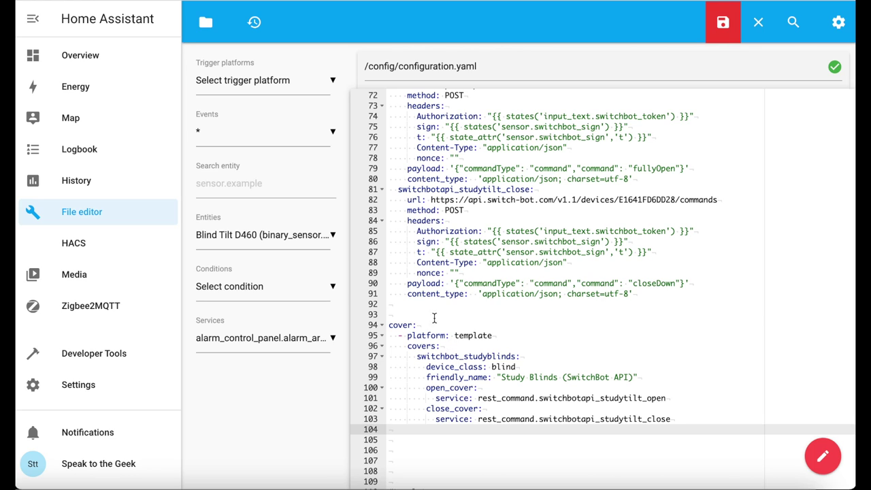
double_click(449, 387)
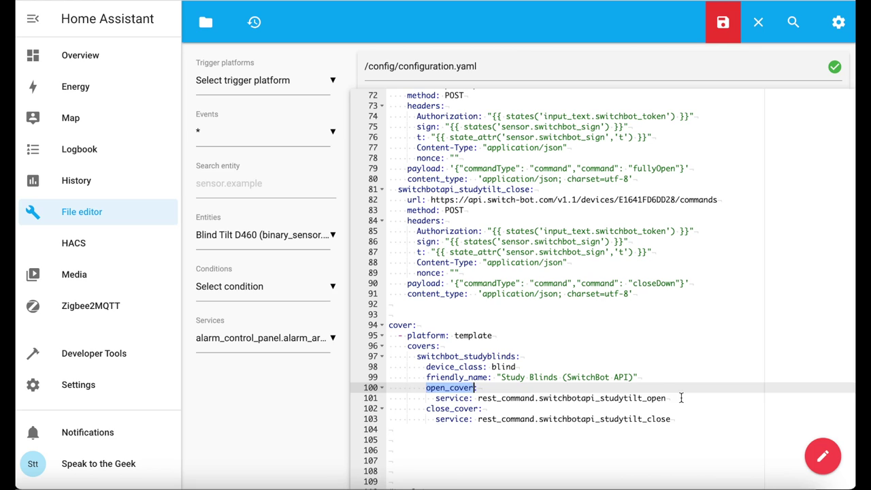
drag(680, 398, 434, 400)
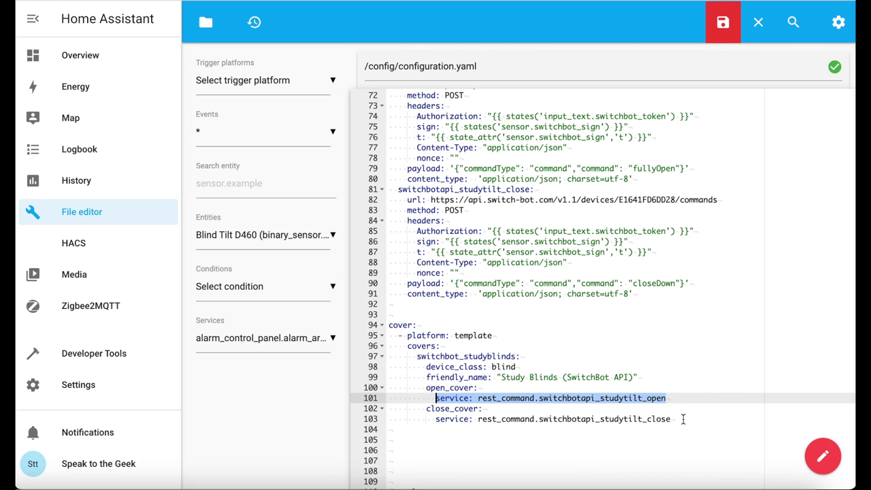
drag(678, 419, 430, 409)
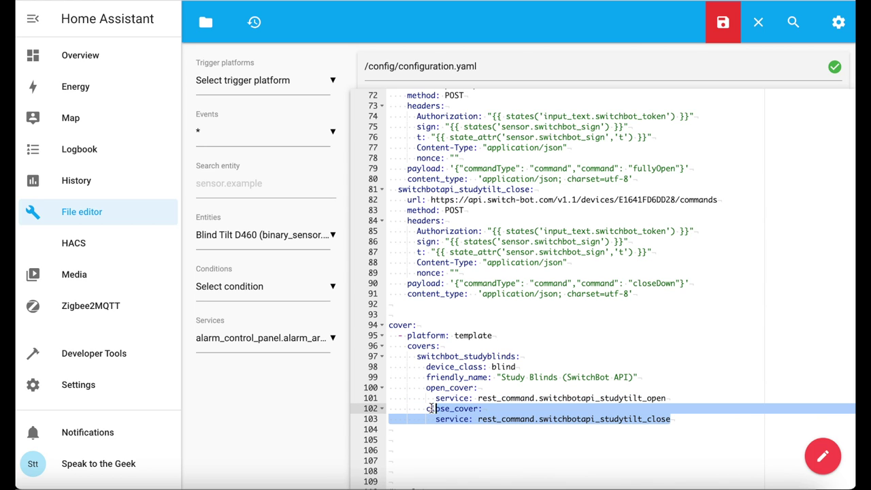
double_click(639, 416)
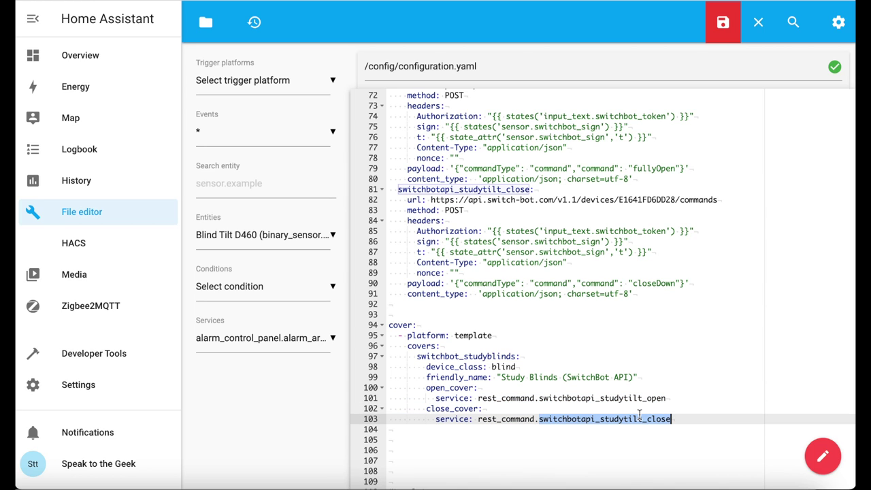
Save configuration.yaml, validate the configuration and restart Home Assistant
click(721, 30)
click(109, 353)
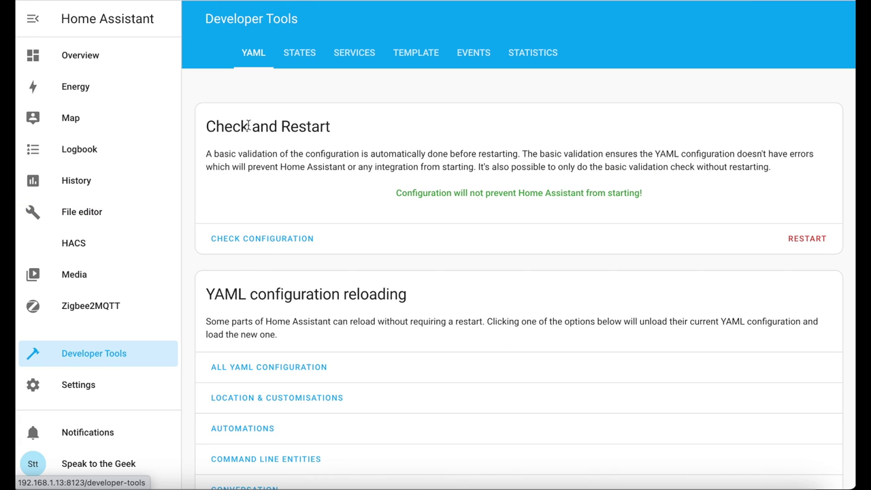
click(268, 239)
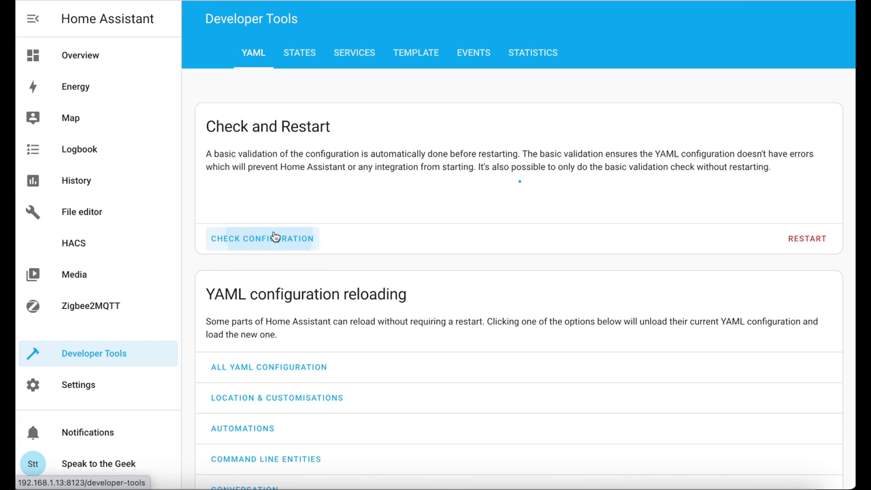
click(790, 240)
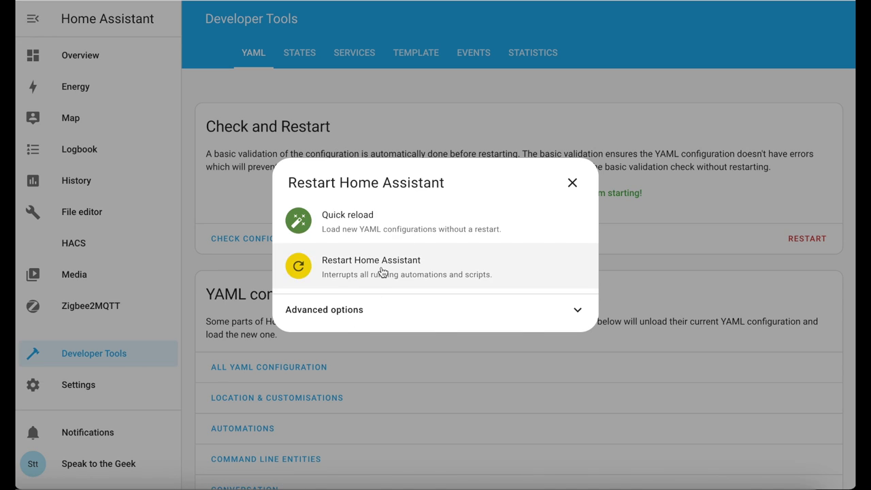
click(383, 272)
click(510, 284)
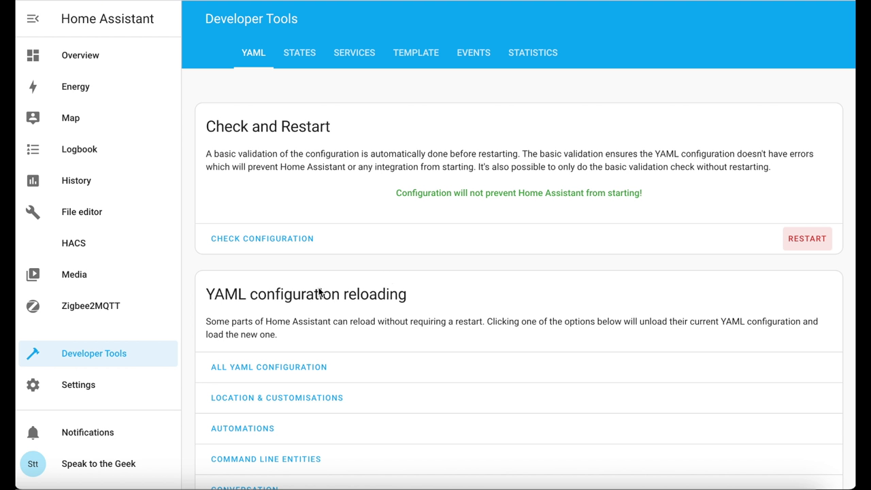
Search the Home Assistant entities list for cover
click(74, 386)
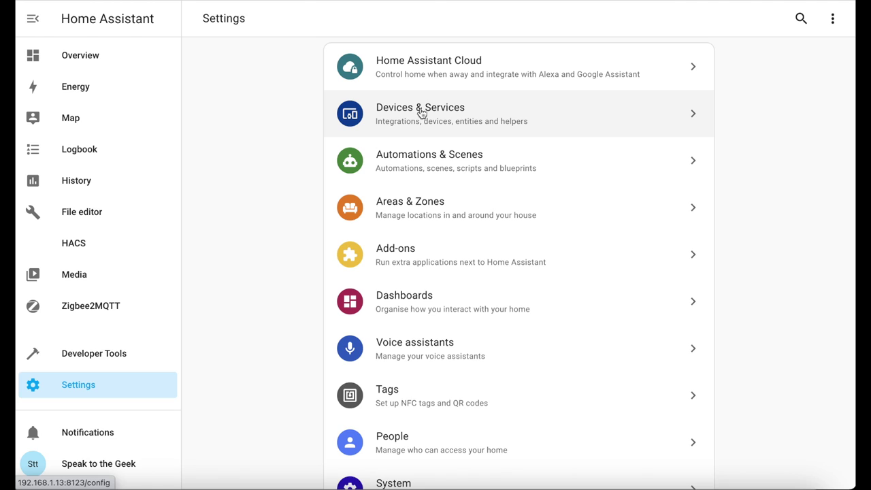
click(421, 113)
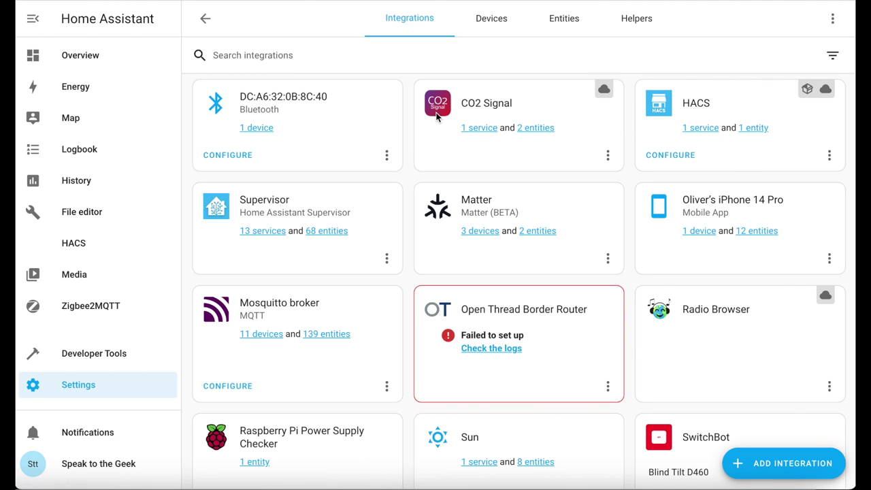
click(564, 19)
click(252, 54)
text(c)
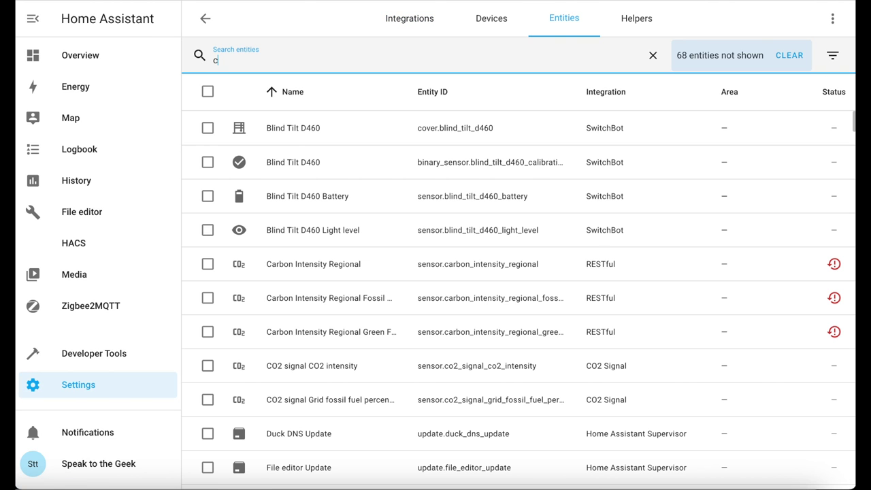
text(over)
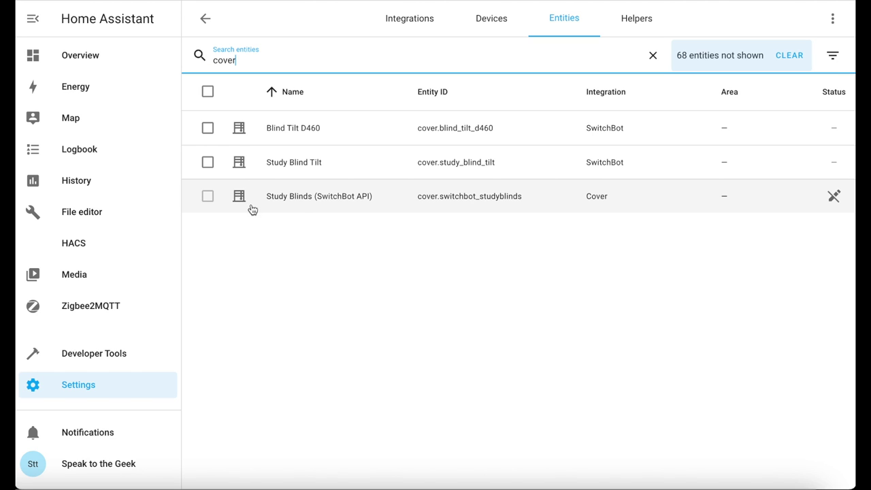
Test the Study Blinds (SwitchBot API) cover by closing the blinds and opening them again
click(344, 197)
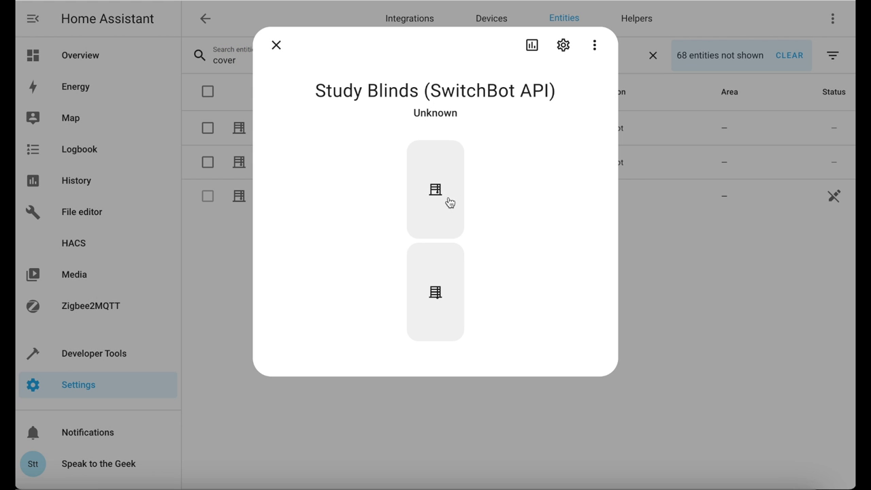
click(438, 293)
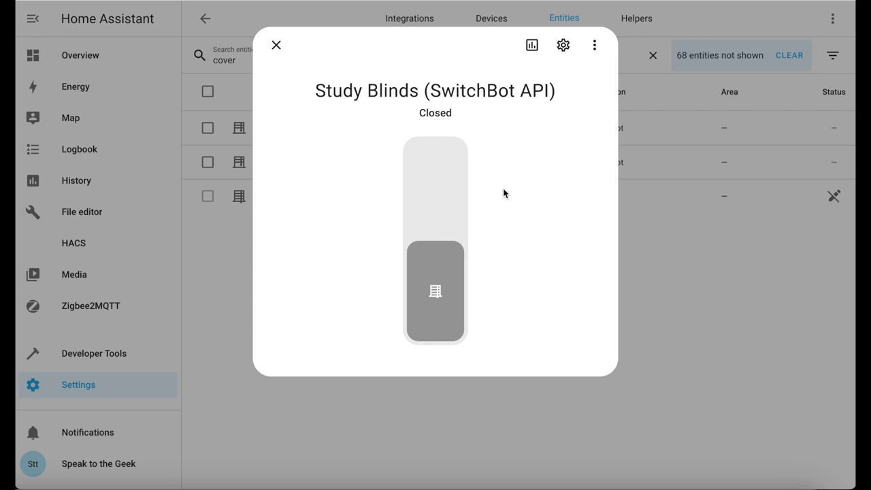
click(426, 197)
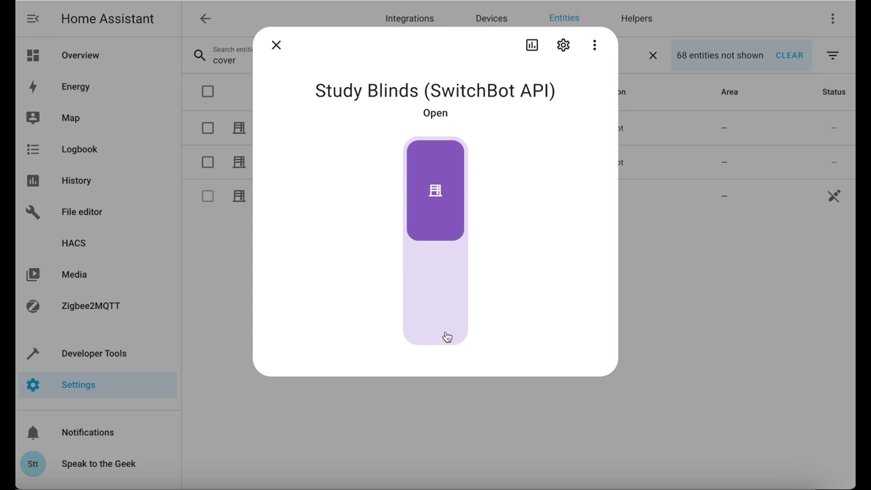